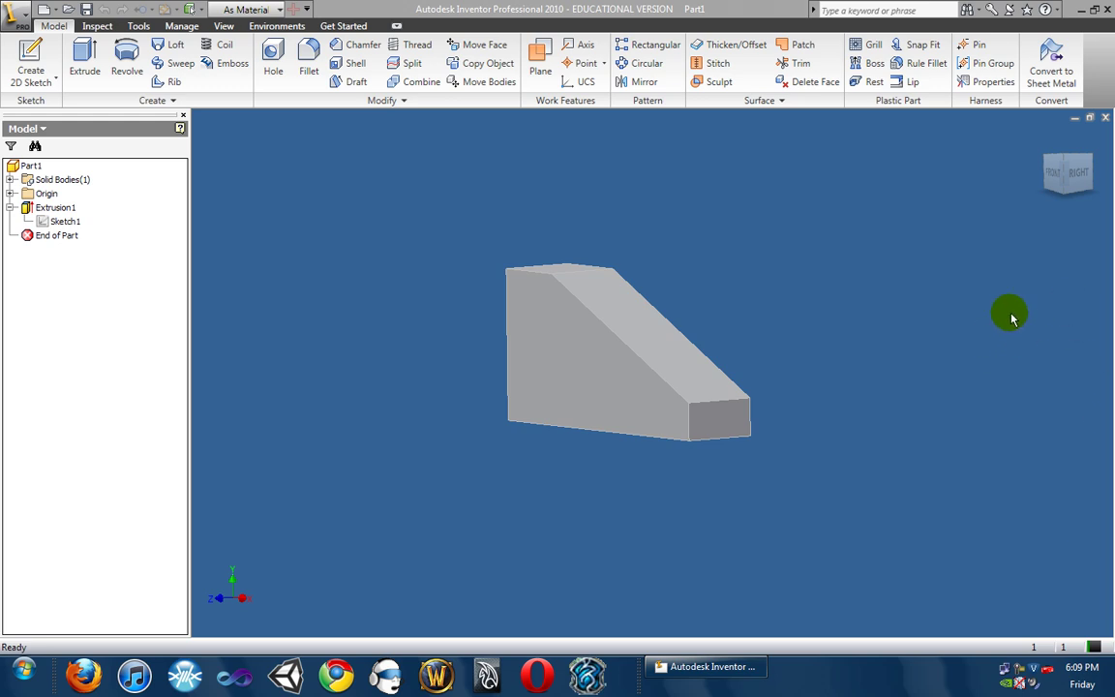
- Orbit the wedge part freely through several angles, ending on a side view
click(1100, 314)
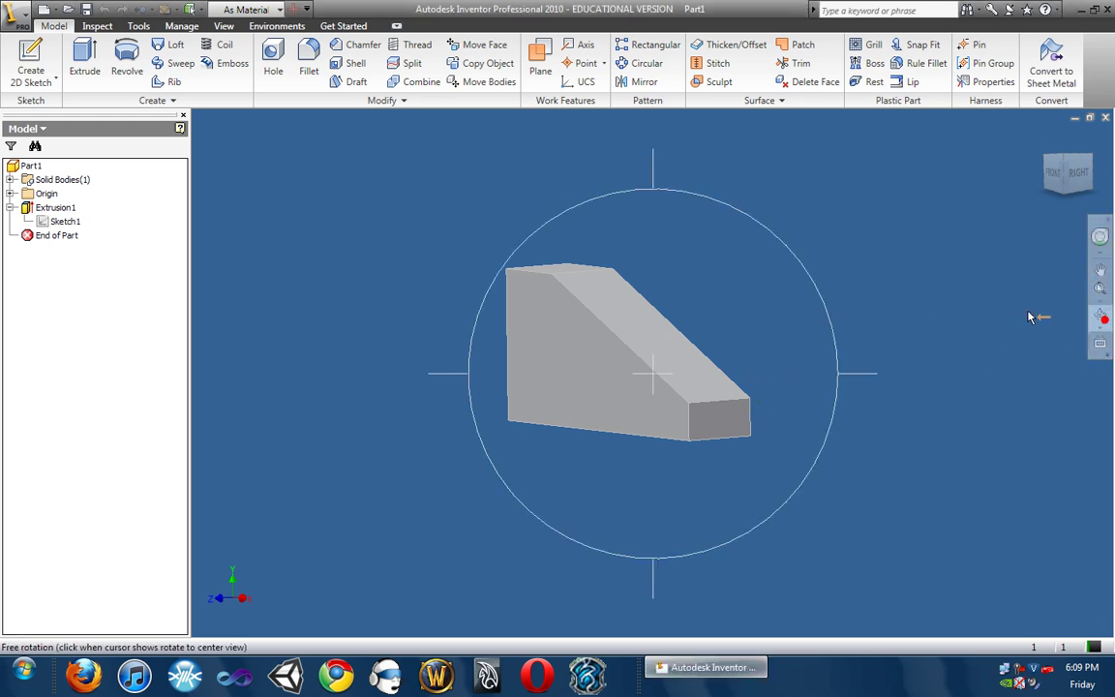
drag(698, 387, 652, 328)
drag(419, 323, 397, 373)
drag(462, 356, 897, 333)
key(Escape)
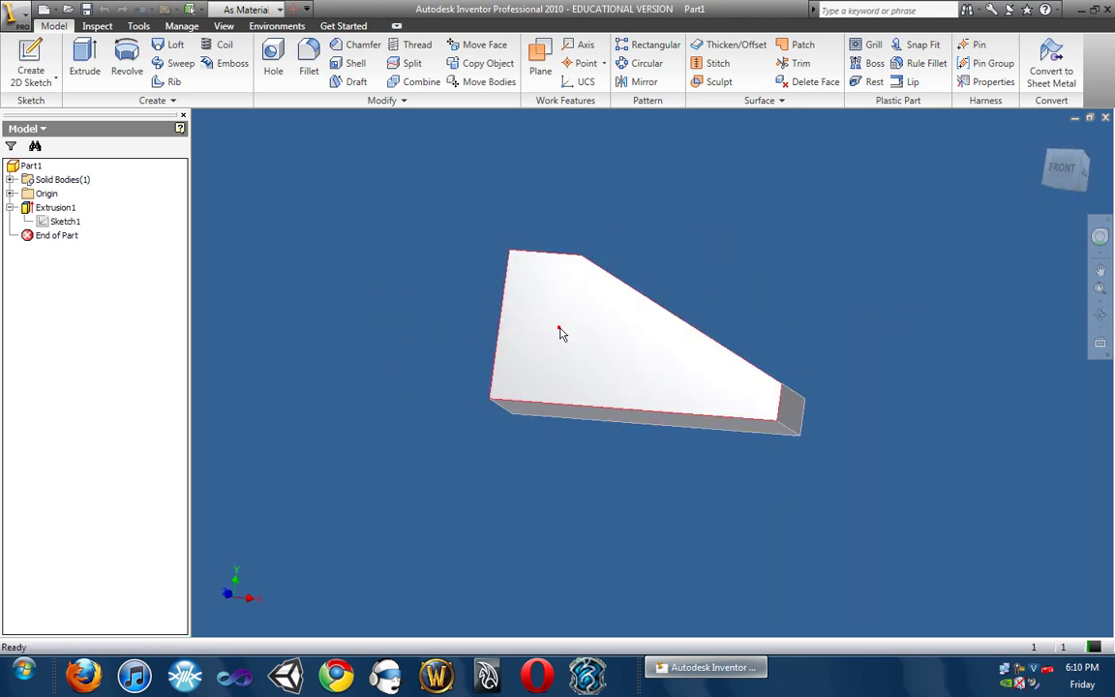
- Select the part's front face, then orbit again to tilt it and show its right side
click(560, 328)
key(F4)
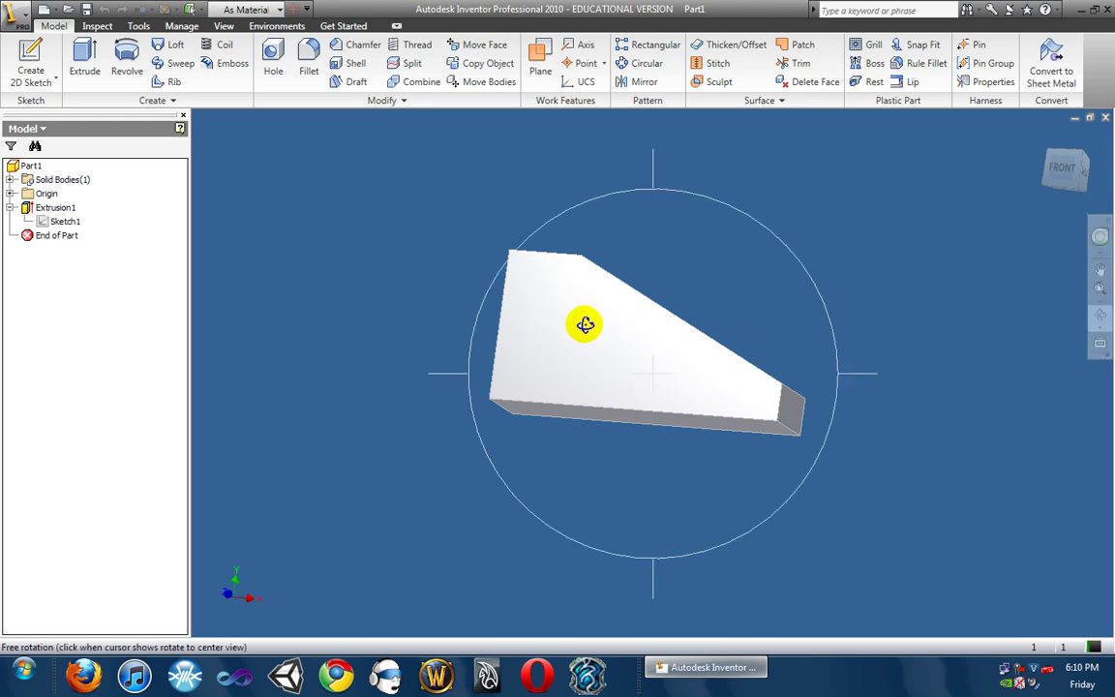
drag(580, 323, 510, 344)
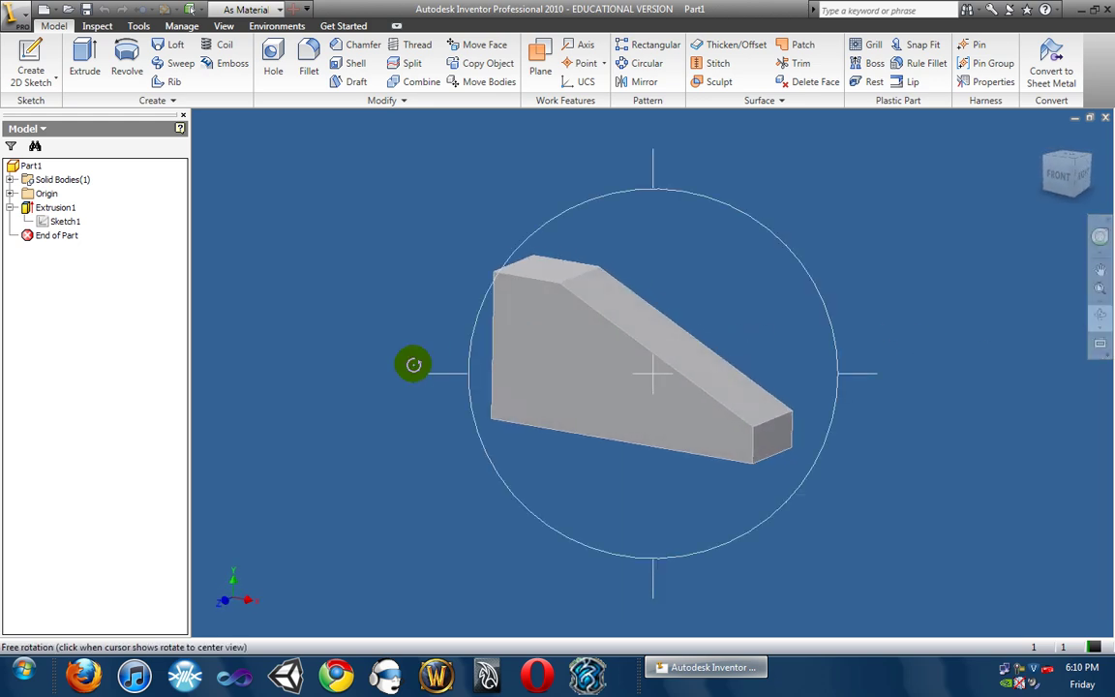
drag(565, 405, 506, 379)
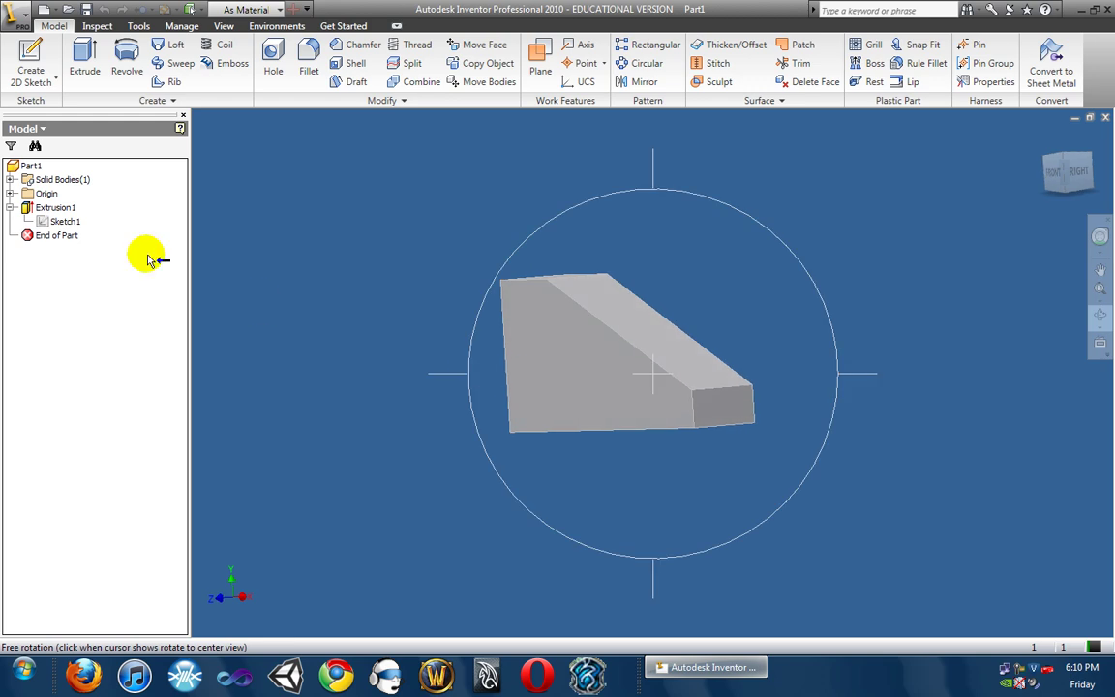
- Create a new part file, Part3, which opens with an empty Sketch1
click(26, 18)
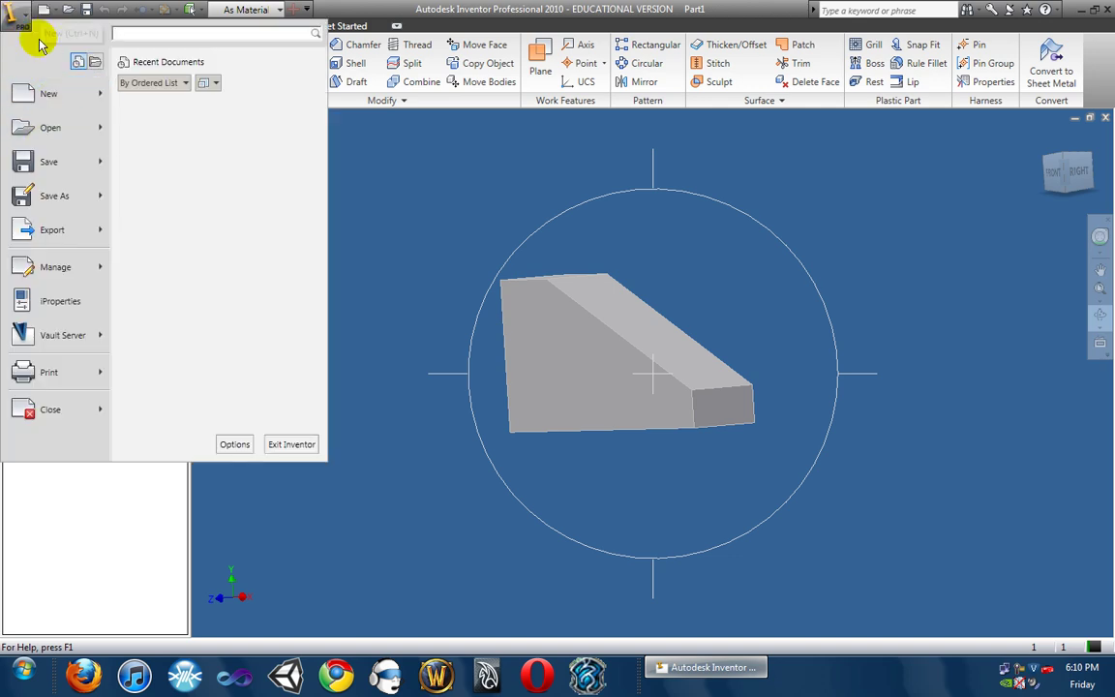
mouse_move(40, 92)
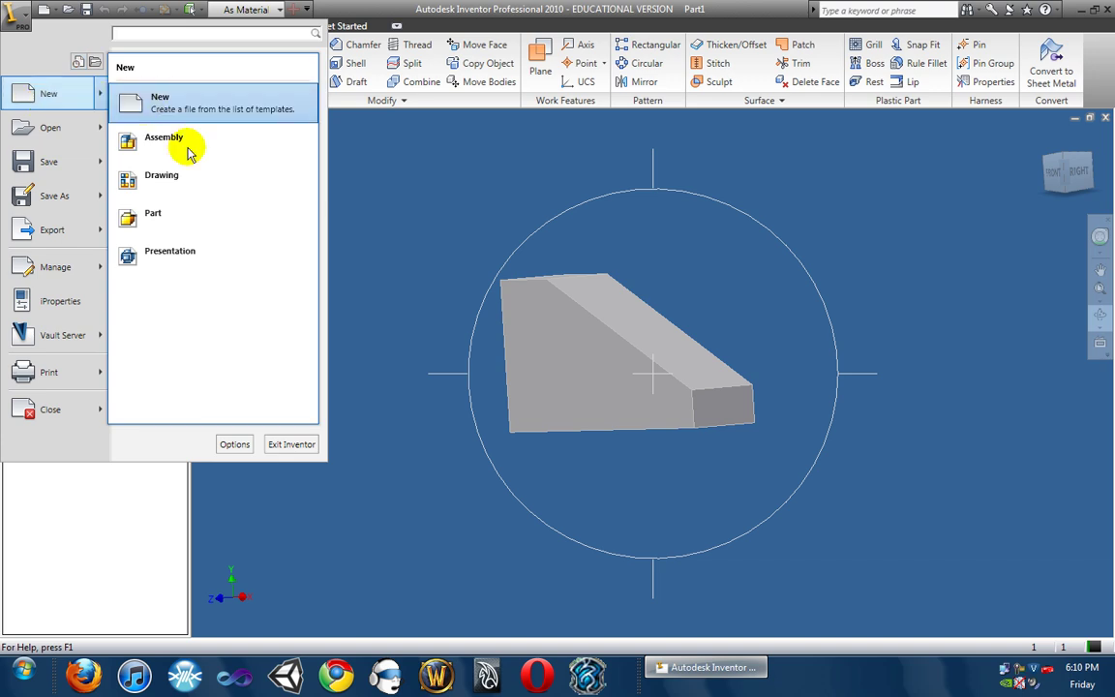
click(176, 221)
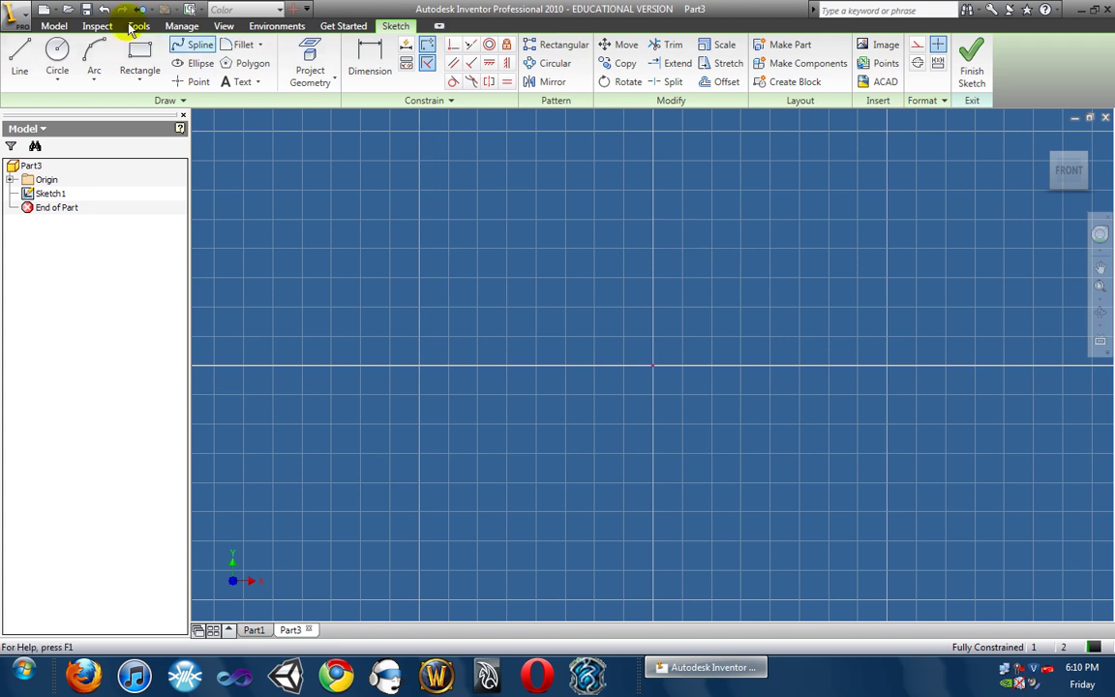
click(48, 25)
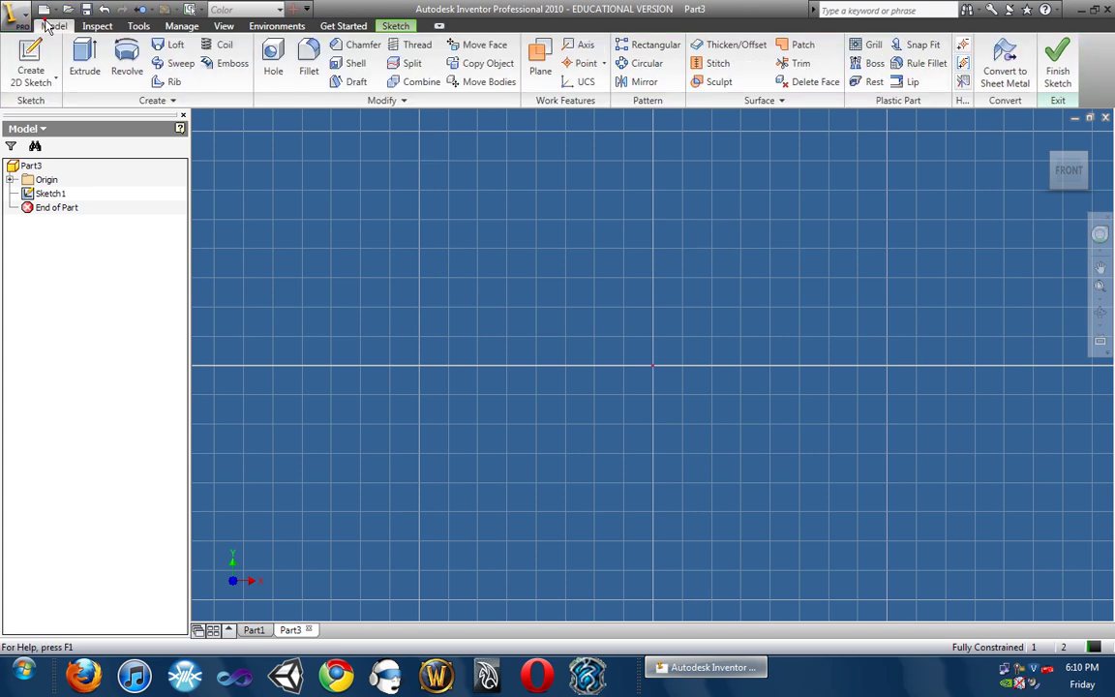
click(94, 26)
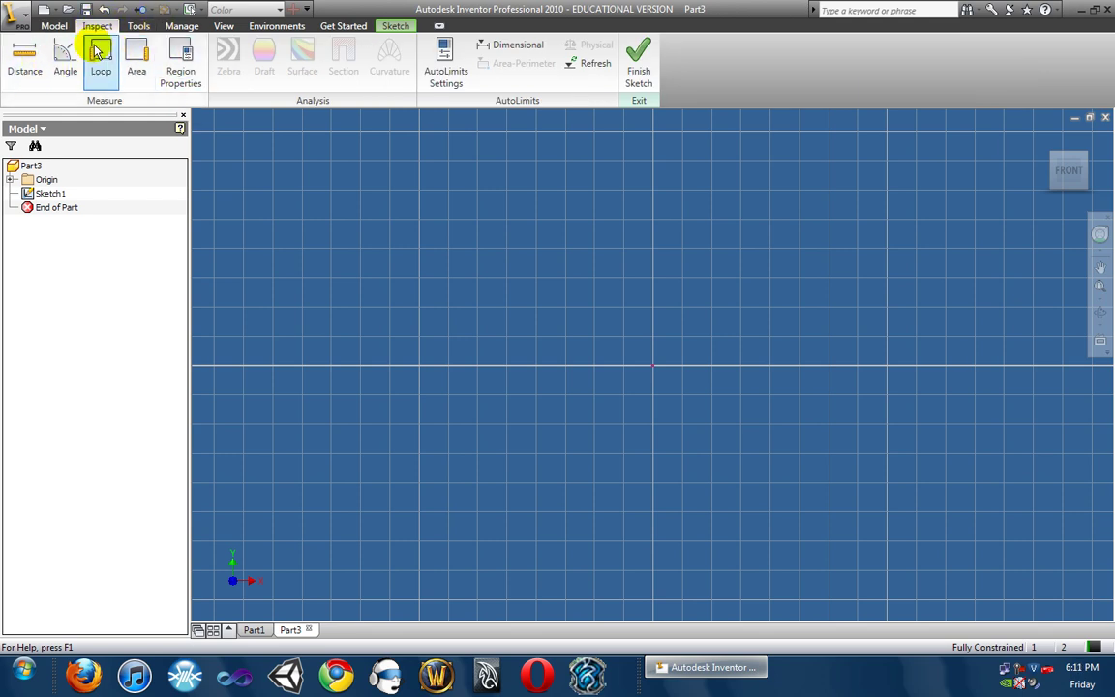
click(140, 27)
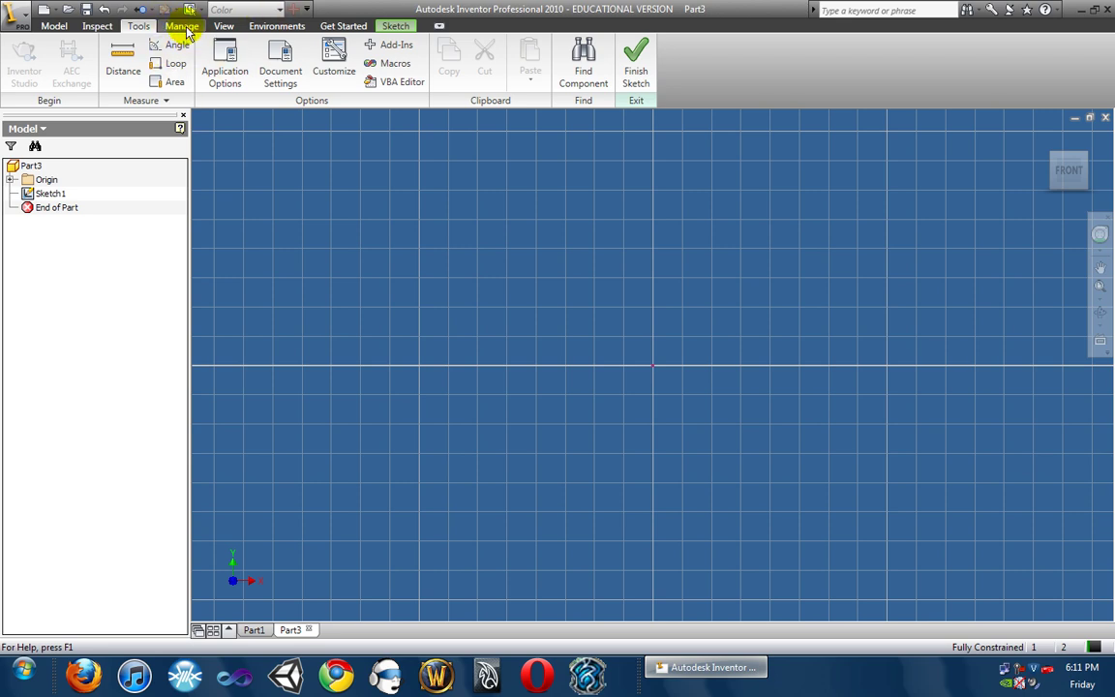
click(183, 27)
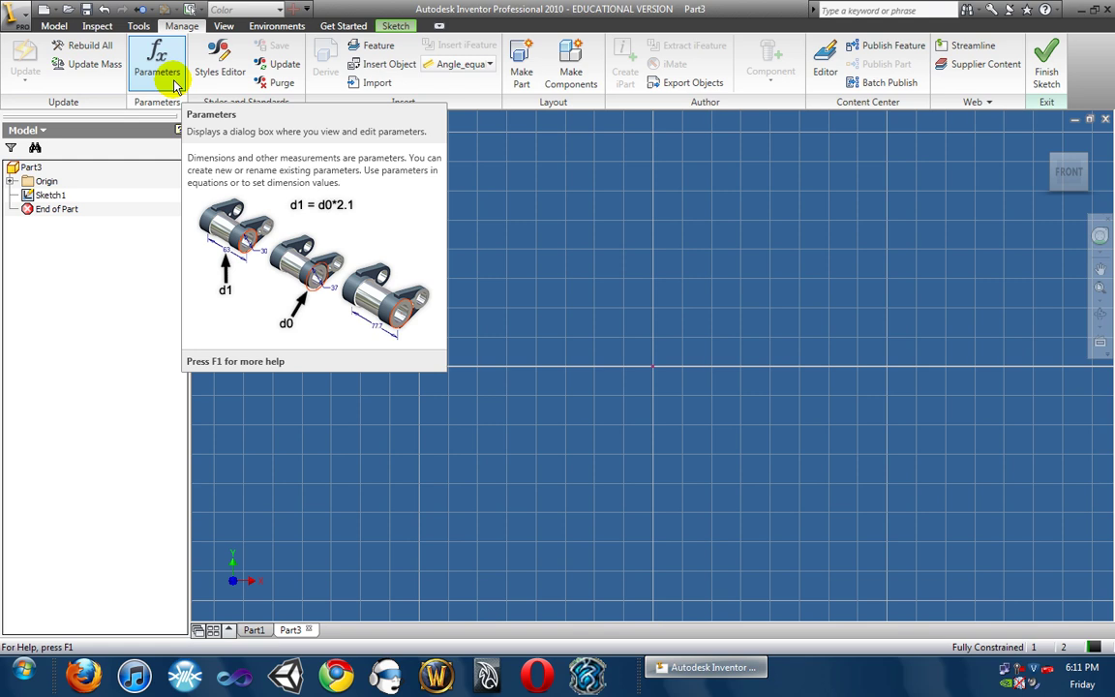
click(223, 26)
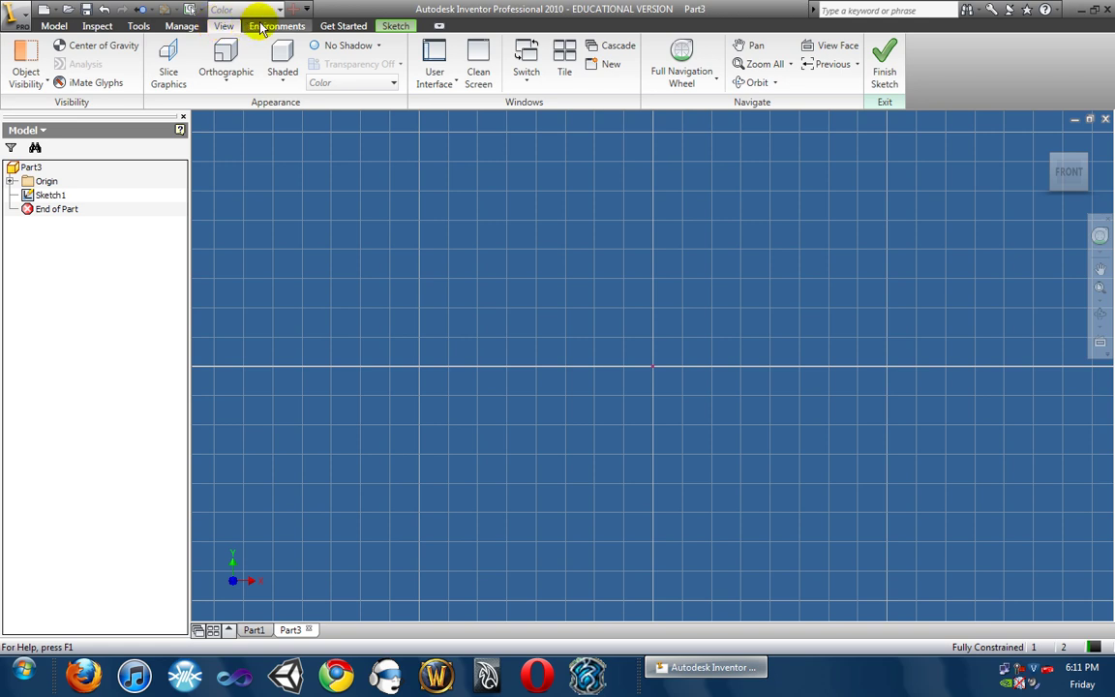
click(262, 27)
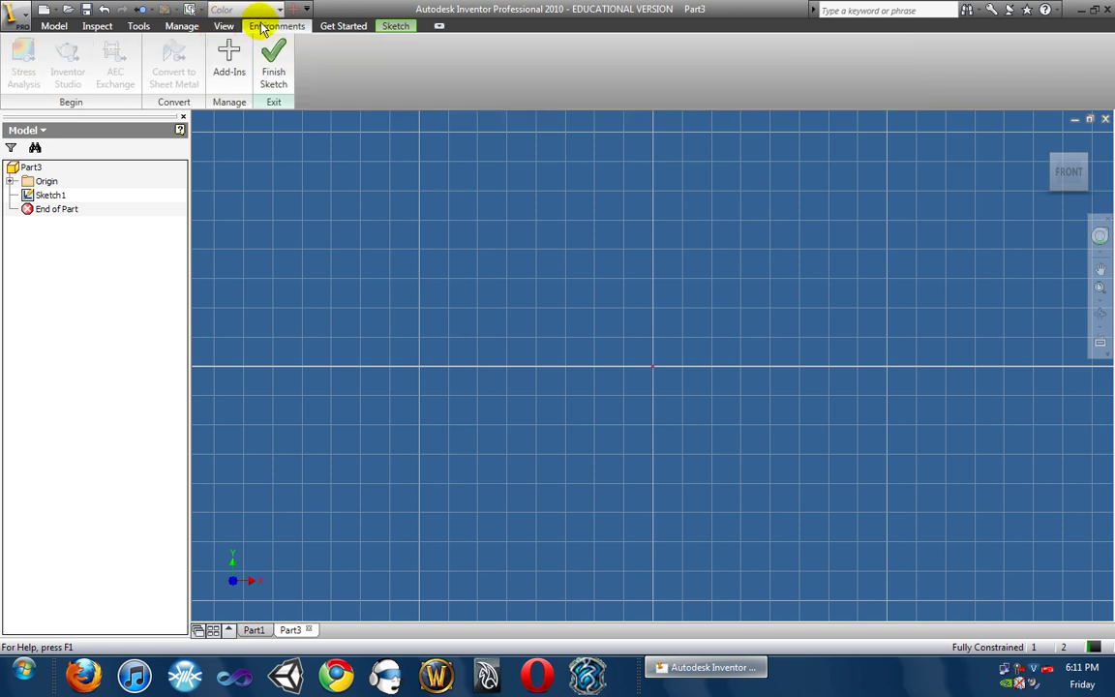
click(353, 28)
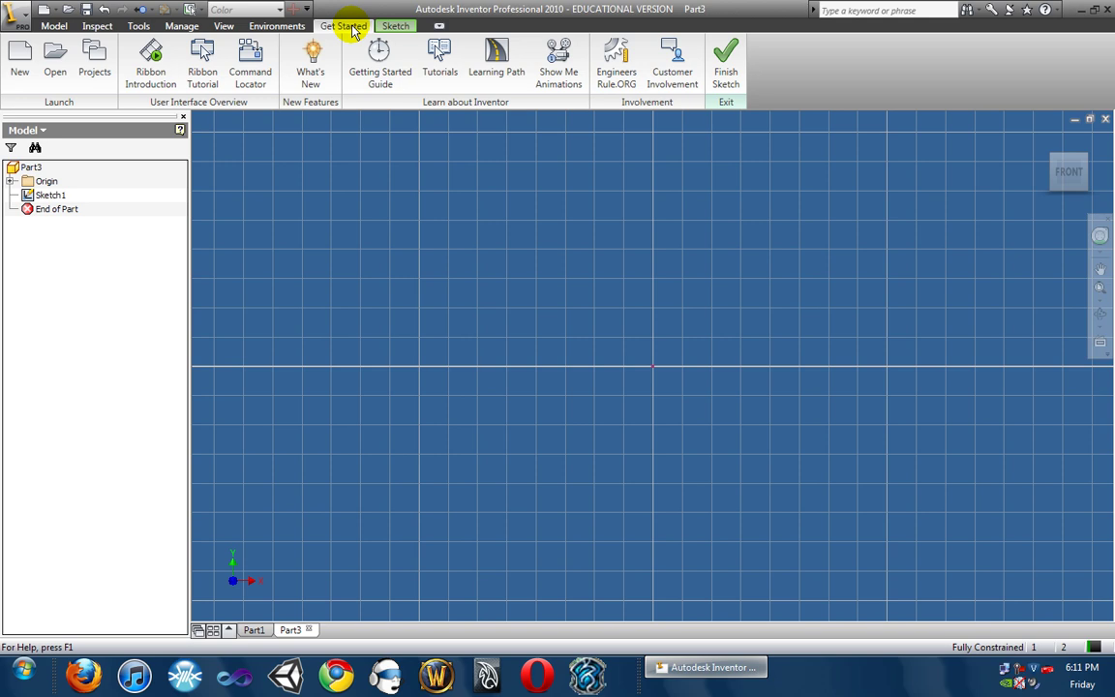
click(391, 26)
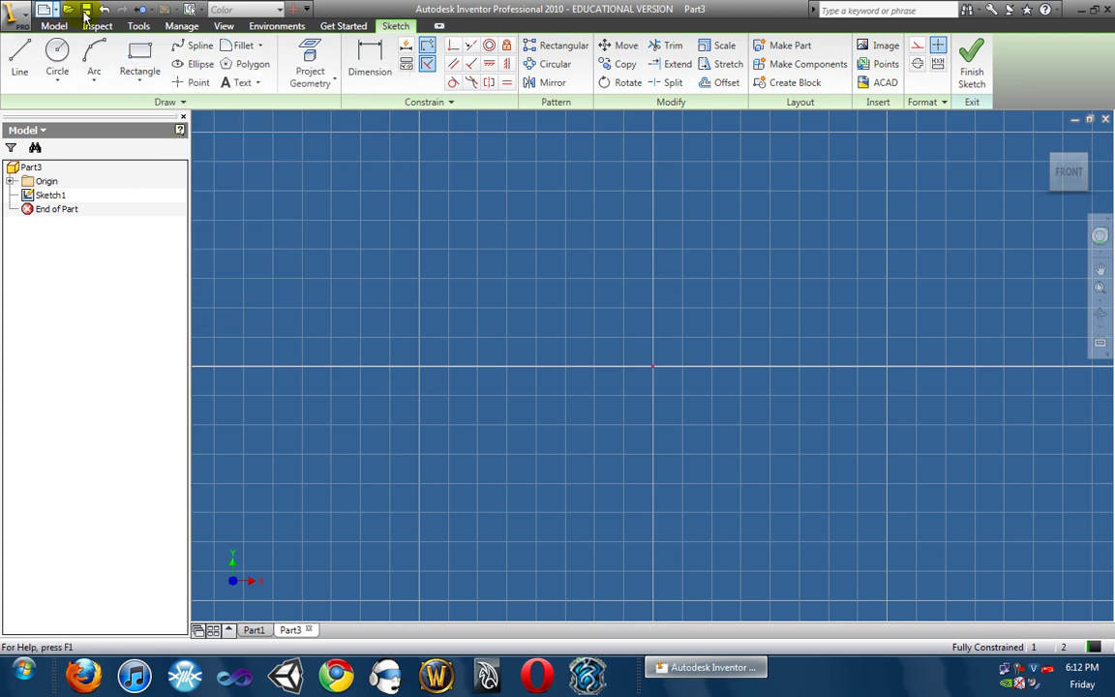
- Draw a two-point rectangle with one corner at the origin, extending up and left
click(139, 49)
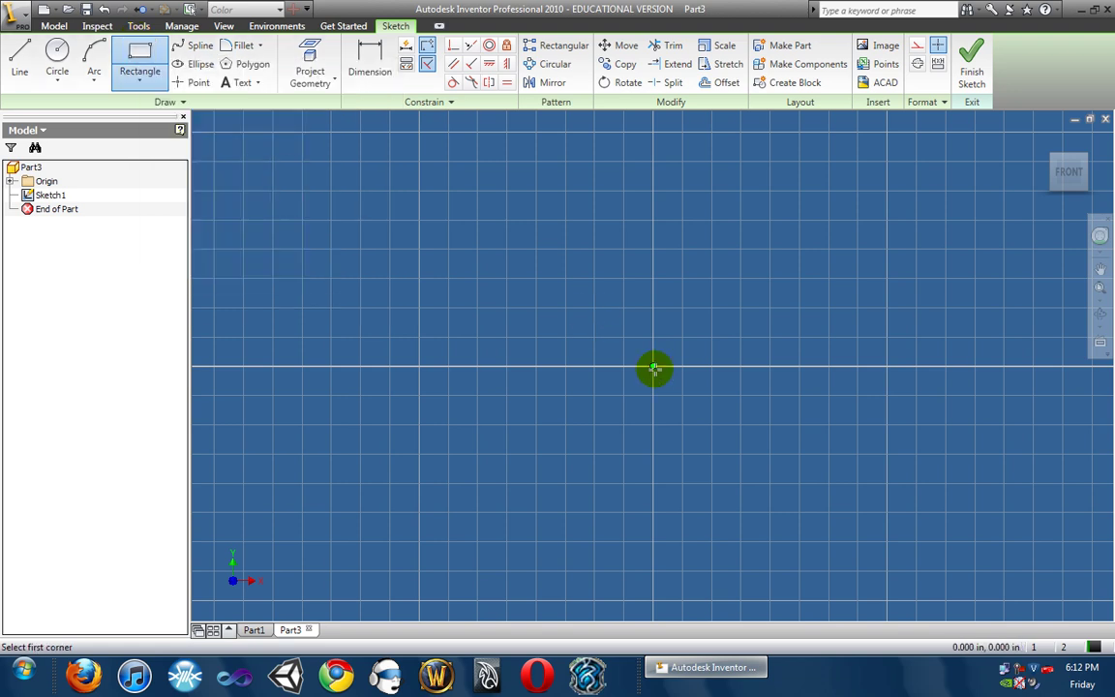
click(653, 367)
scroll(455, 291, up, 3)
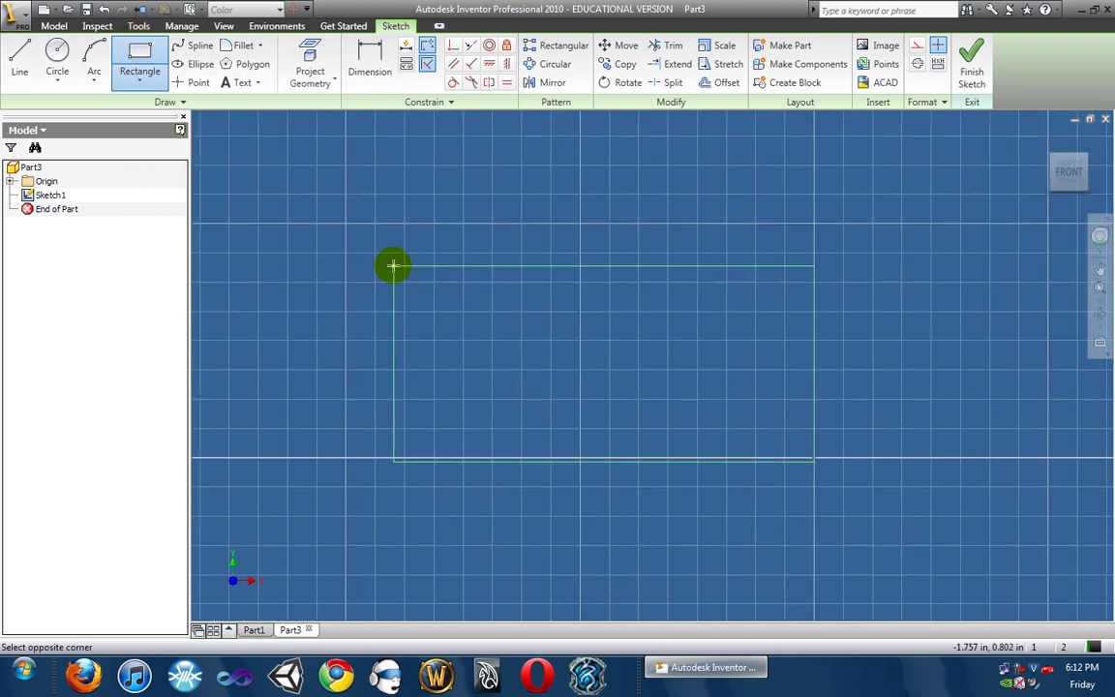
click(347, 225)
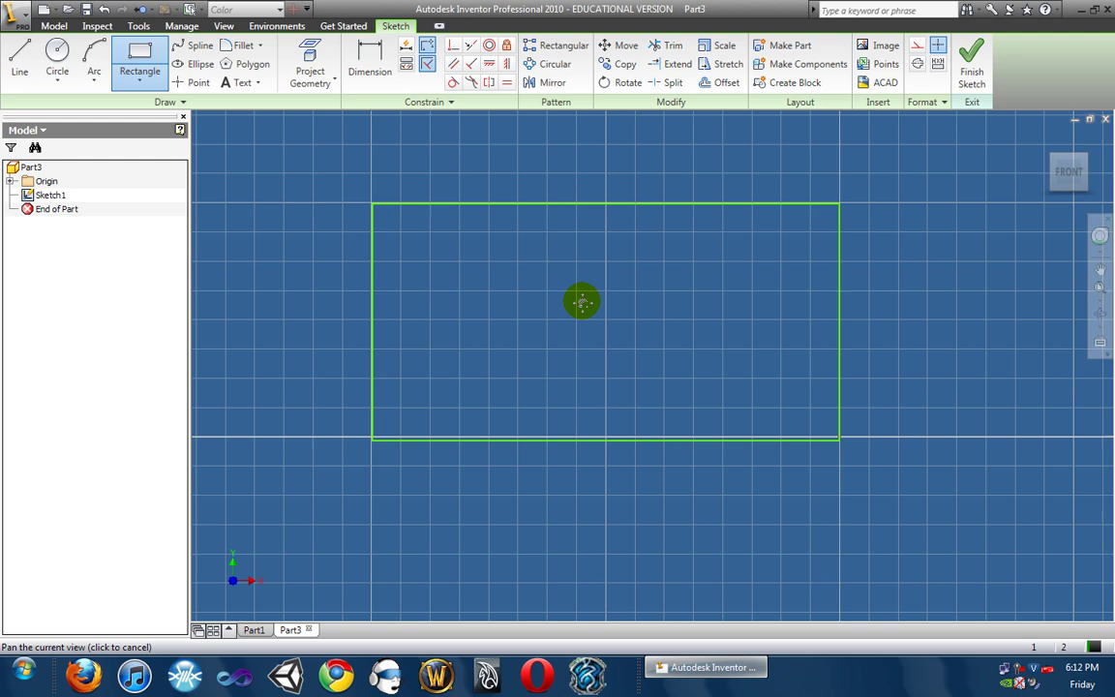
- Draw a trial wedge outline with lines: bottom, vertical left, short flat top and sloping edges
click(21, 60)
click(564, 312)
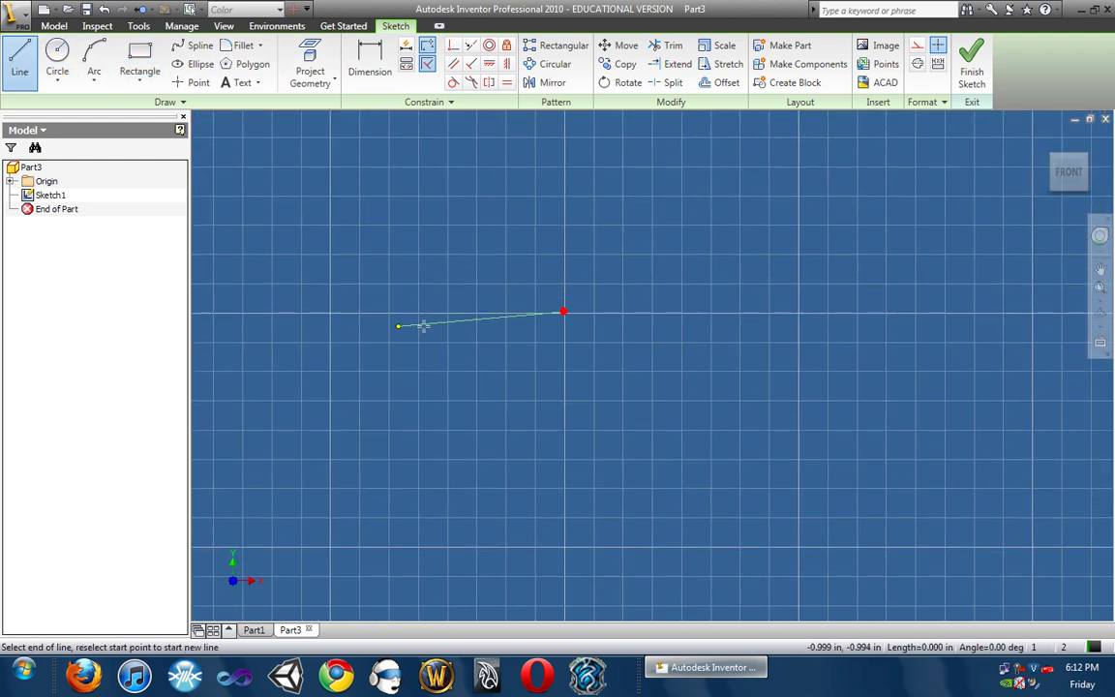
click(330, 312)
click(331, 195)
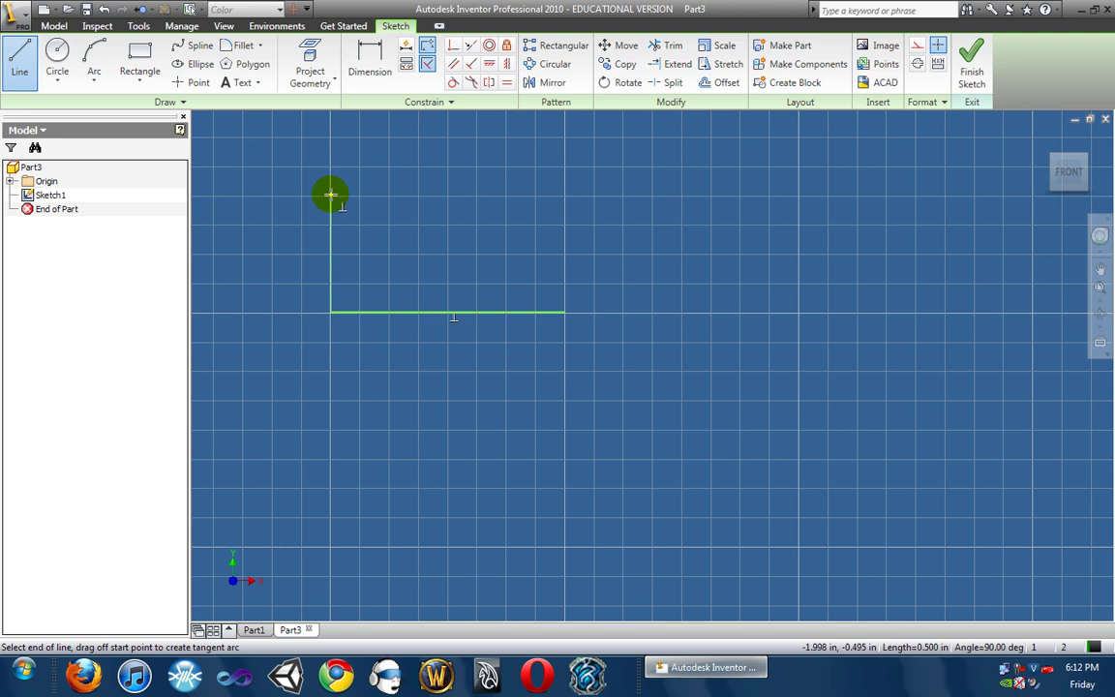
click(391, 195)
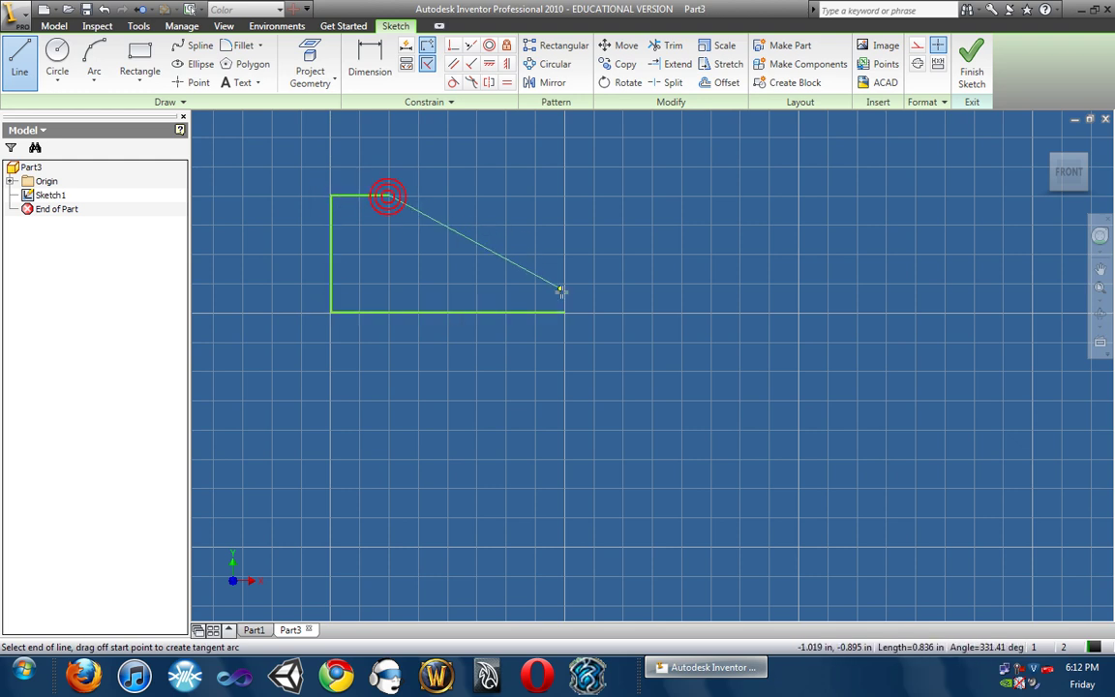
click(564, 285)
click(564, 312)
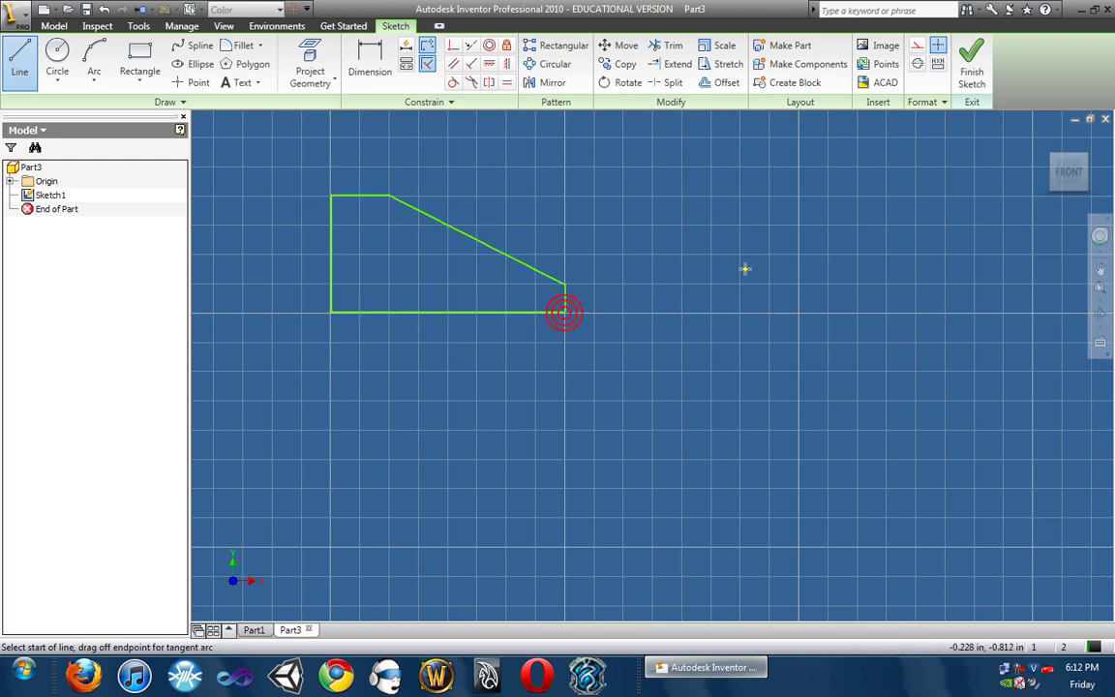
- Finish the line tool and window-select the whole trial wedge outline
mouse_move(597, 214)
middle_down()
mouse_move(614, 375)
mouse_move(617, 511)
mouse_move(610, 428)
mouse_move(605, 552)
mouse_move(665, 410)
mouse_move(663, 252)
mouse_move(577, 251)
middle_up()
scroll(612, 428, up, 3)
scroll(612, 450, up, 2)
scroll(614, 451, down, 5)
scroll(605, 553, up, 1)
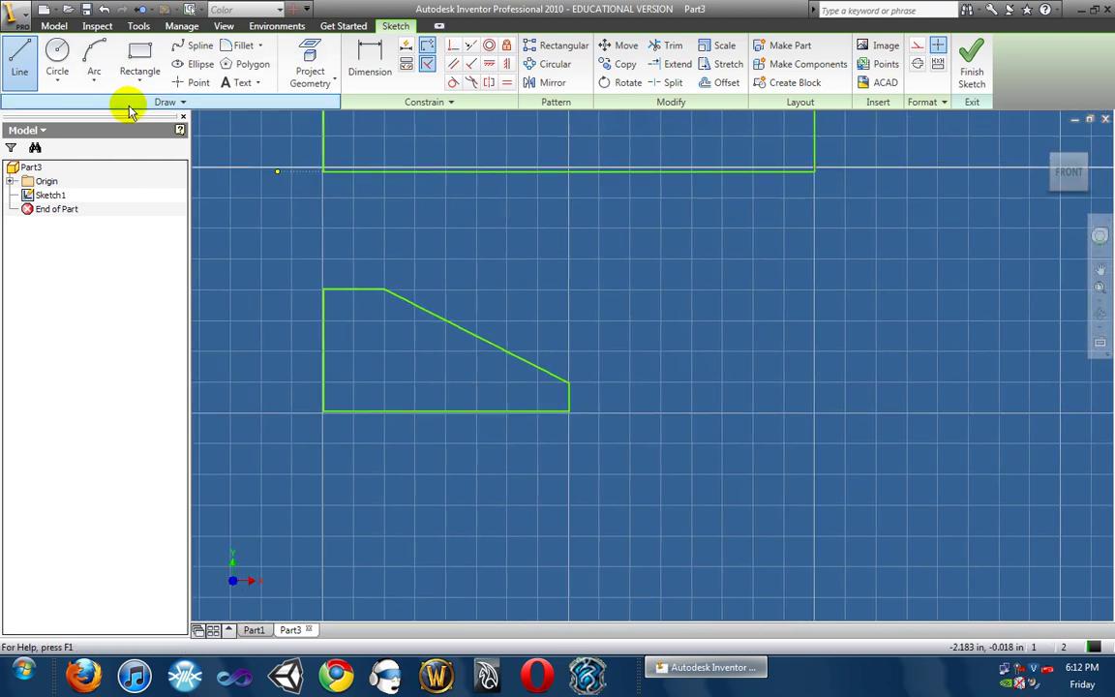
right_click(268, 250)
click(291, 260)
mouse_move(230, 242)
mouse_down()
mouse_move(653, 518)
mouse_move(662, 511)
mouse_up()
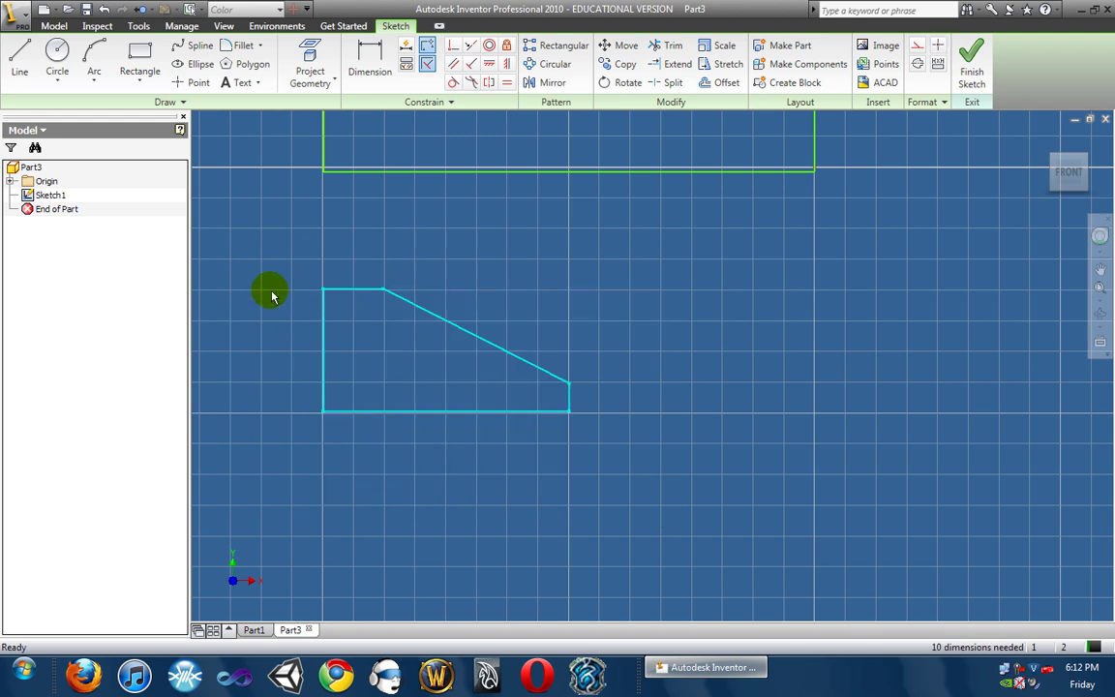
- Delete the trial wedge outline and recentre the view on the rectangle
key(Delete)
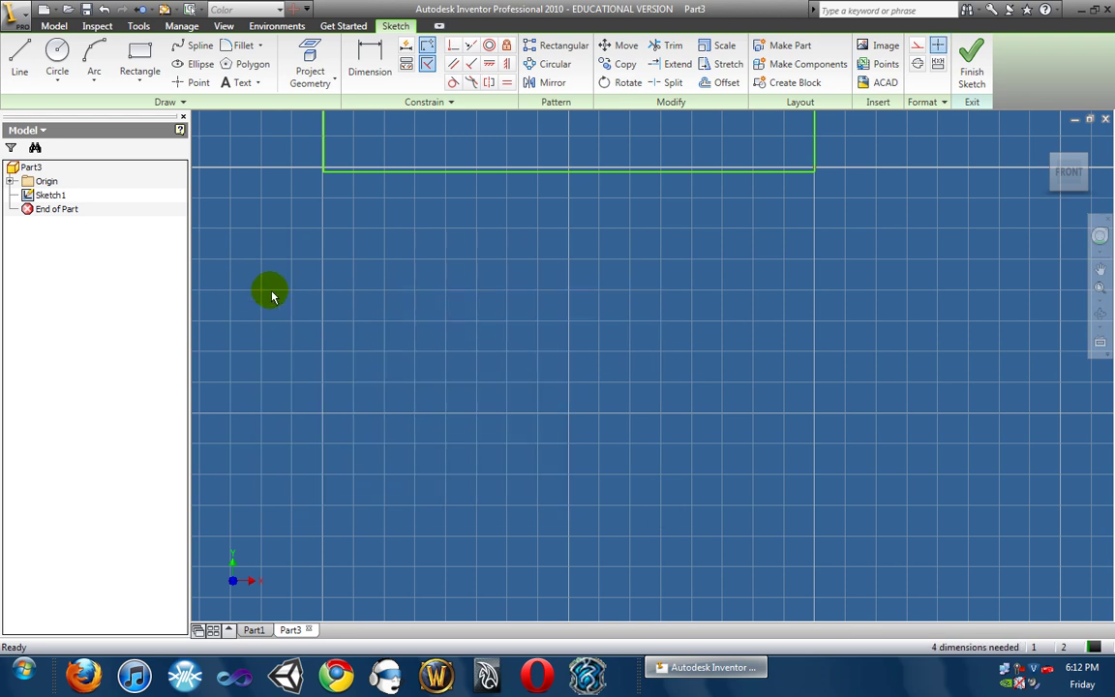
middle_drag(478, 269, 434, 553)
drag(450, 513, 498, 545)
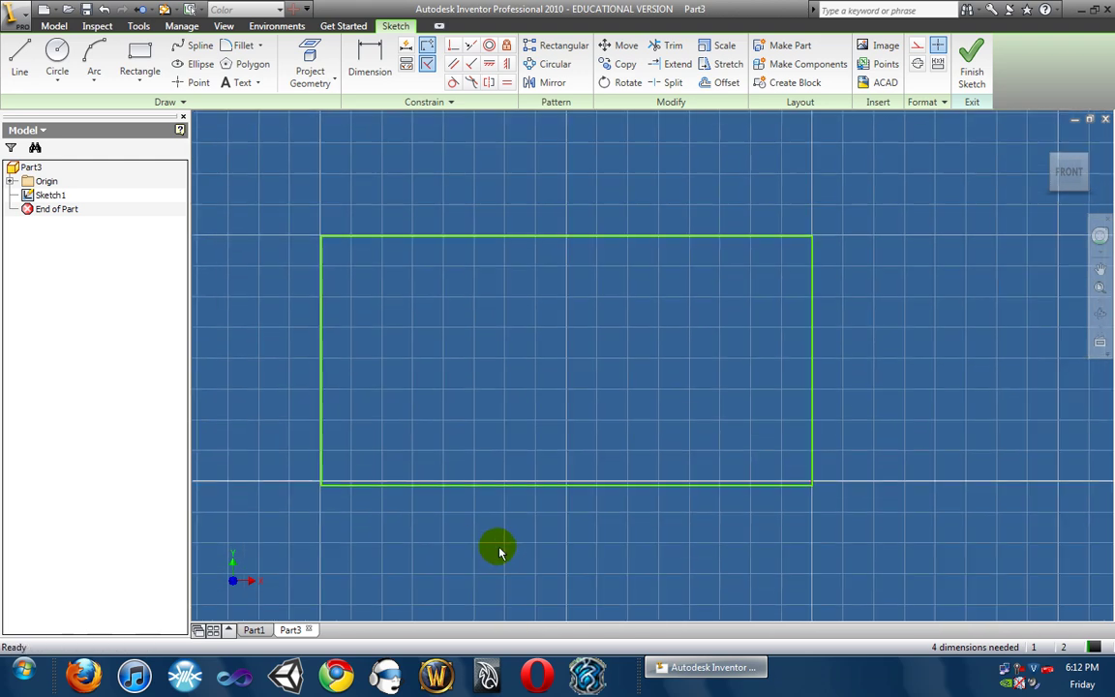
click(369, 62)
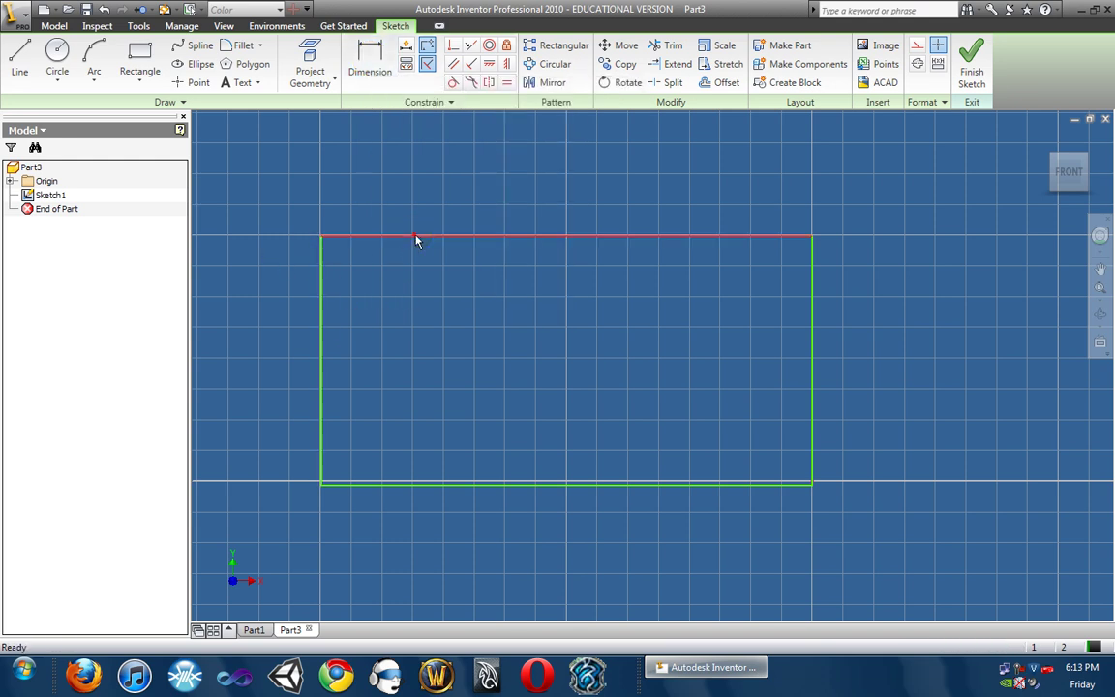
click(256, 163)
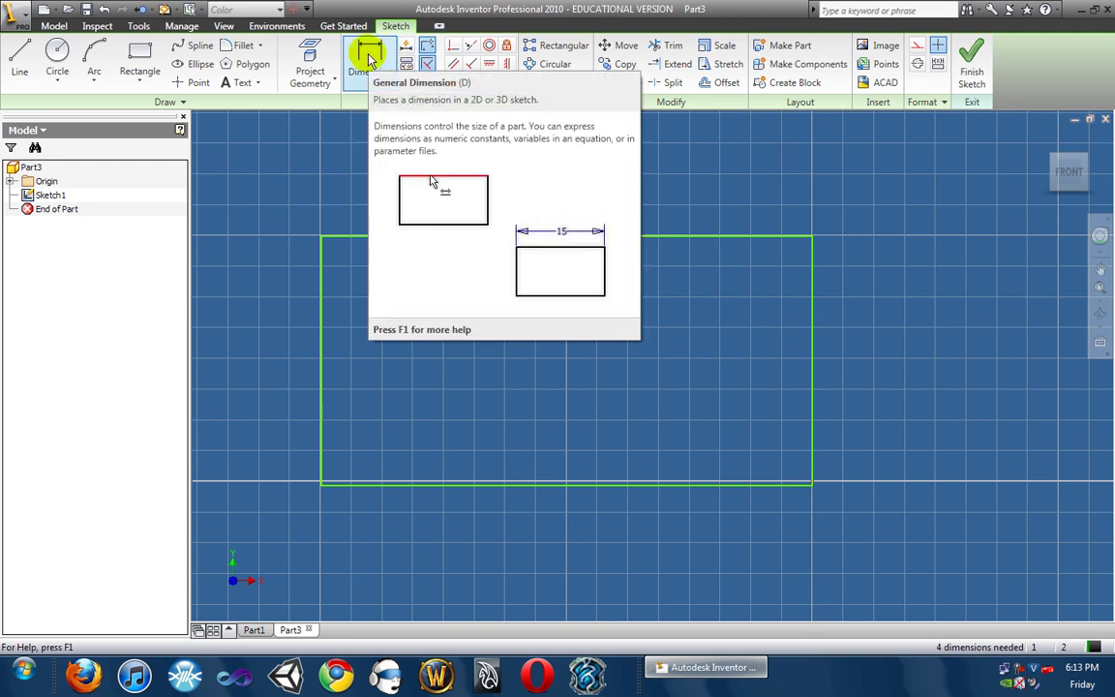
- Dimension the rectangle's left edge, placing the 1.016 in height dimension to its left
click(368, 60)
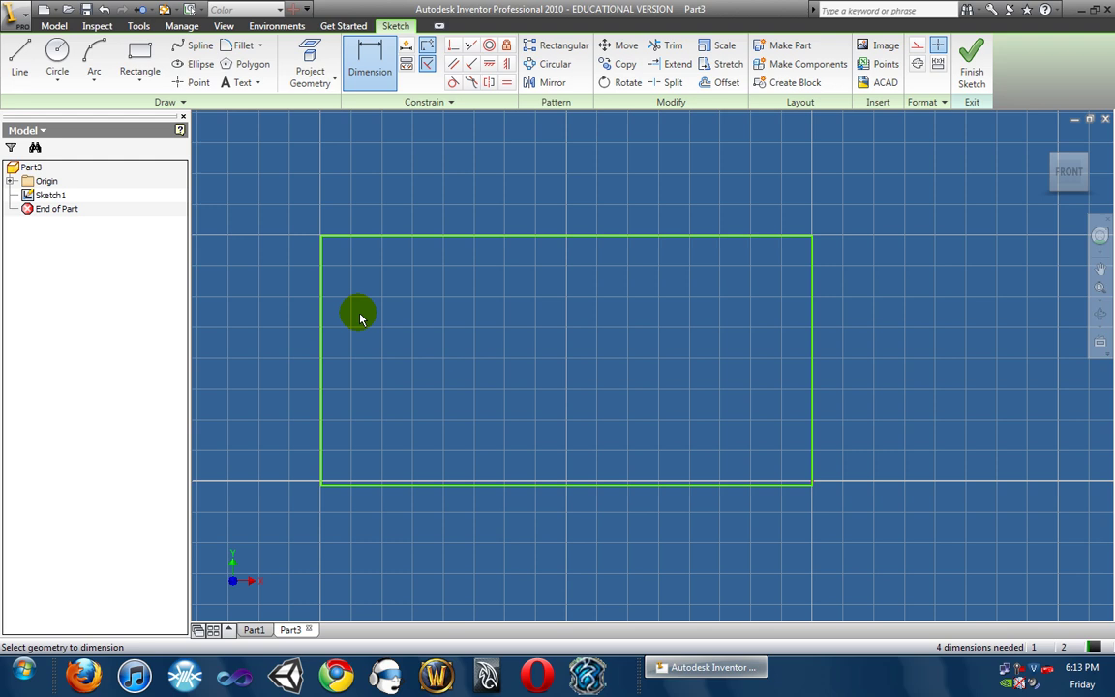
click(321, 343)
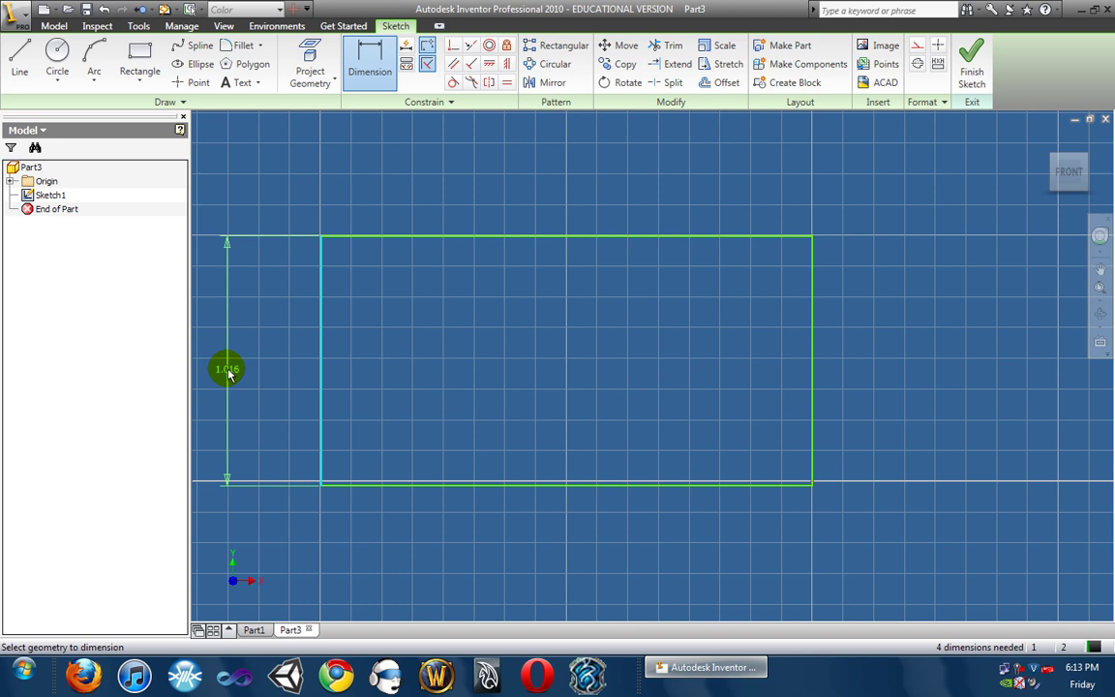
click(228, 370)
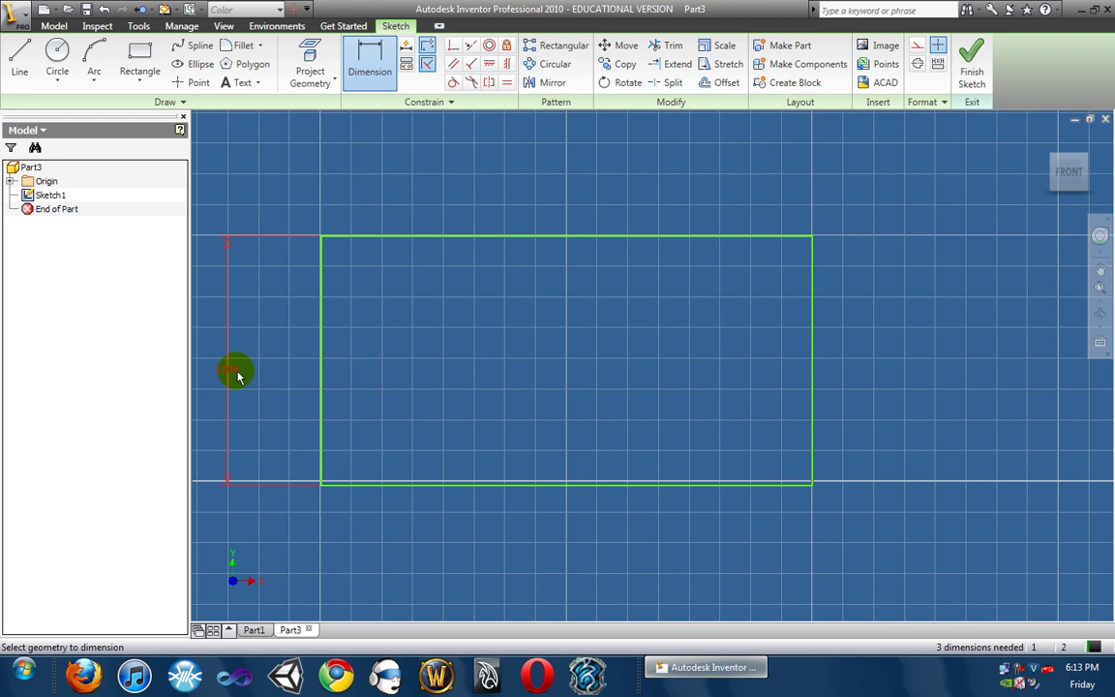
click(232, 366)
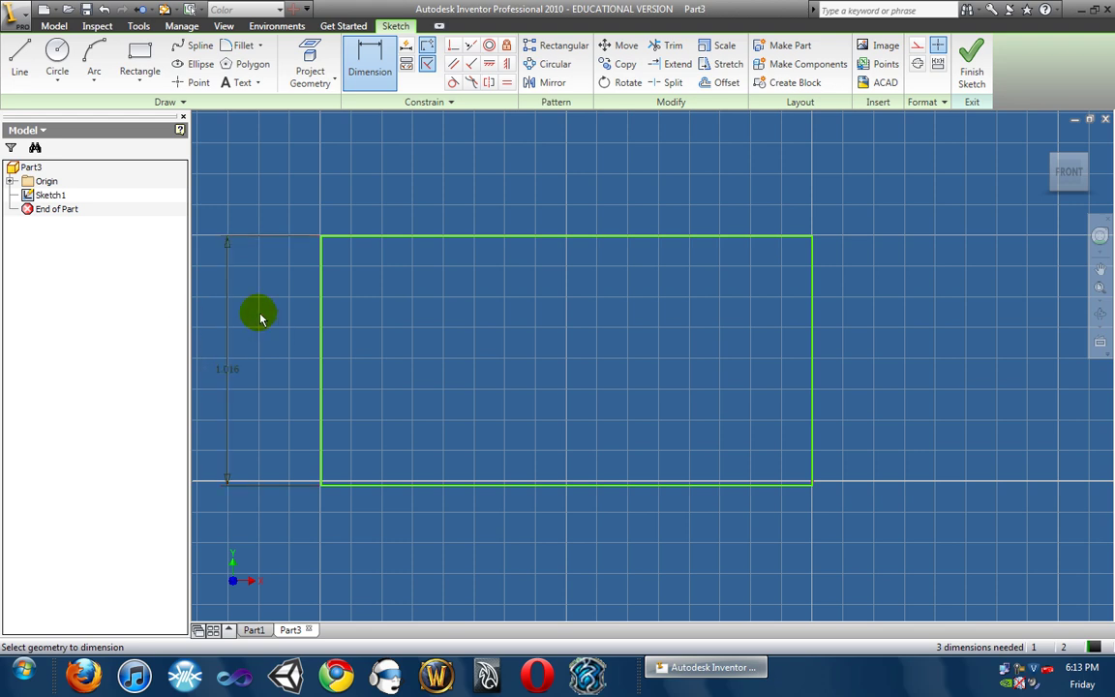
- Edit the rectangle's height dimension to 1 in, confirming the value twice
double_click(224, 367)
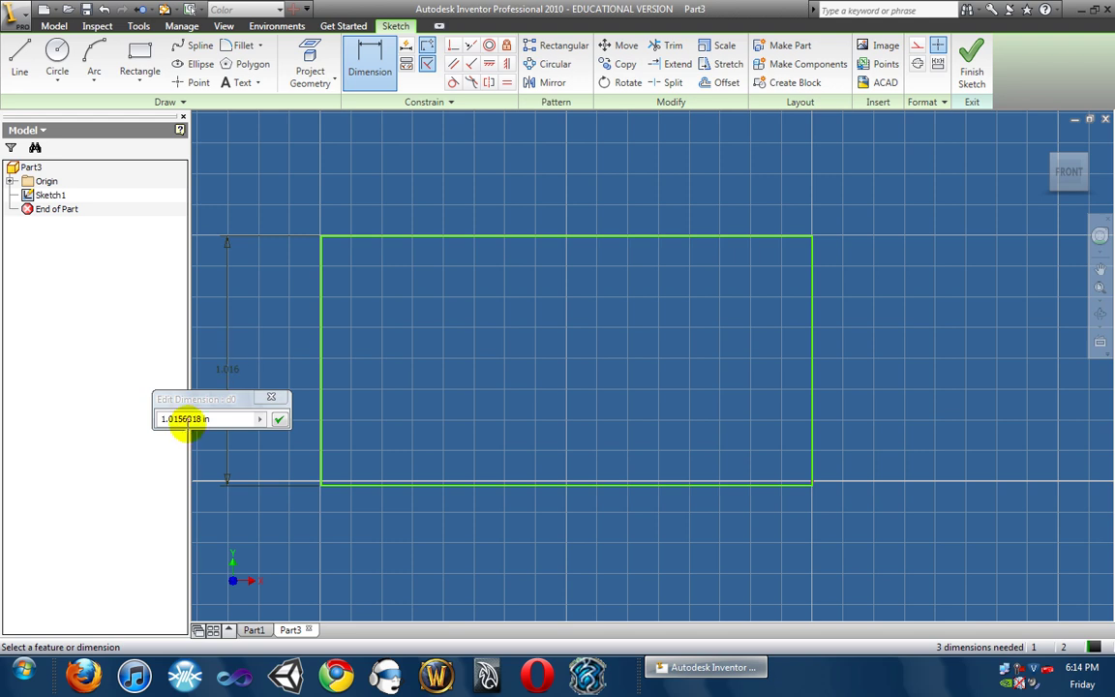
drag(204, 403, 271, 384)
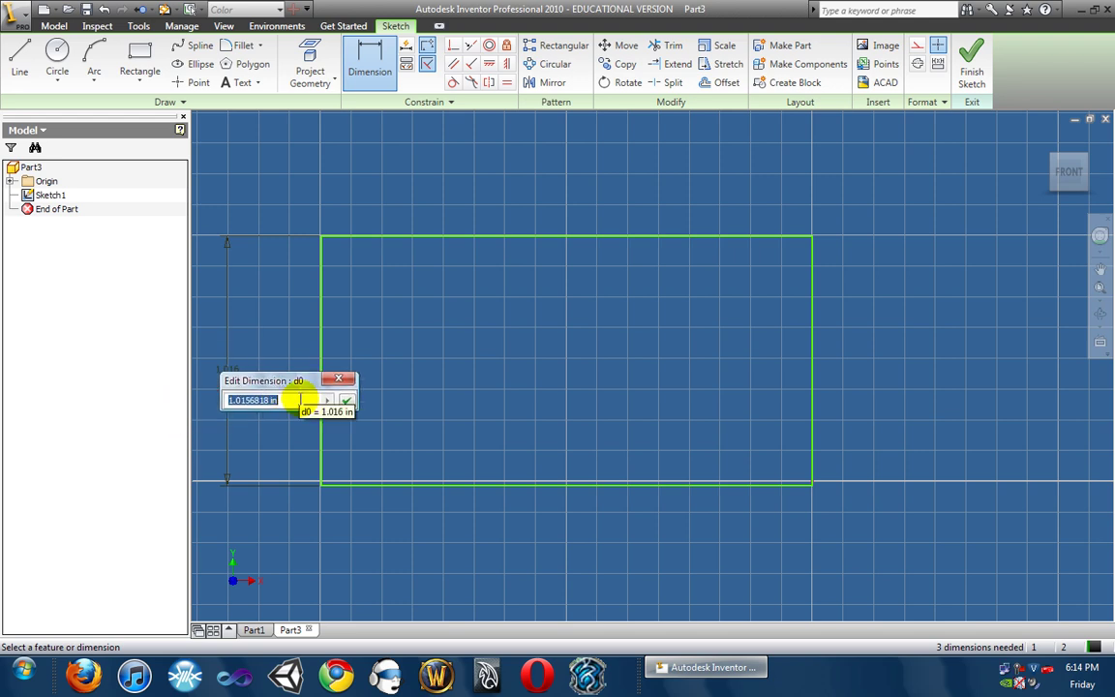
text(1)
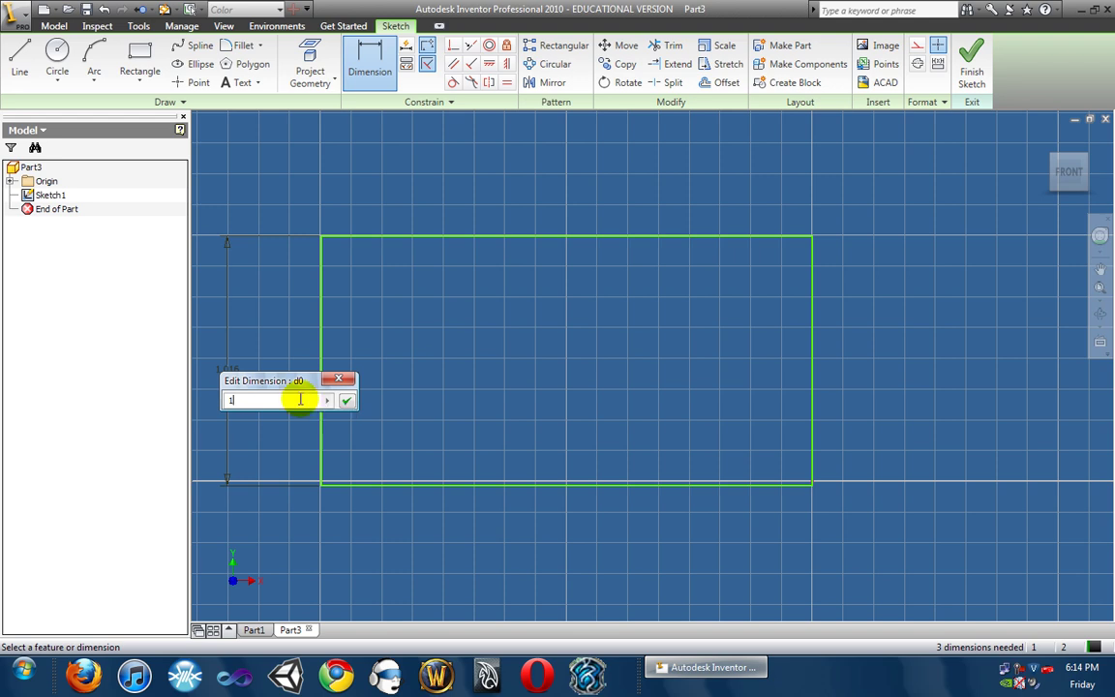
key(Return)
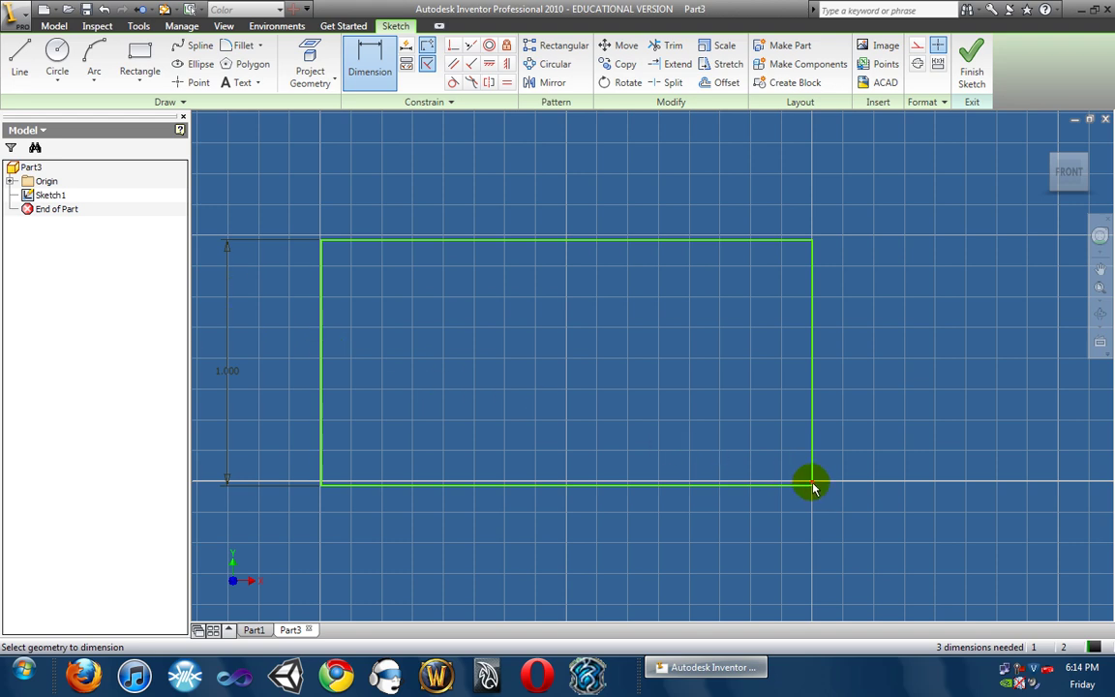
double_click(233, 371)
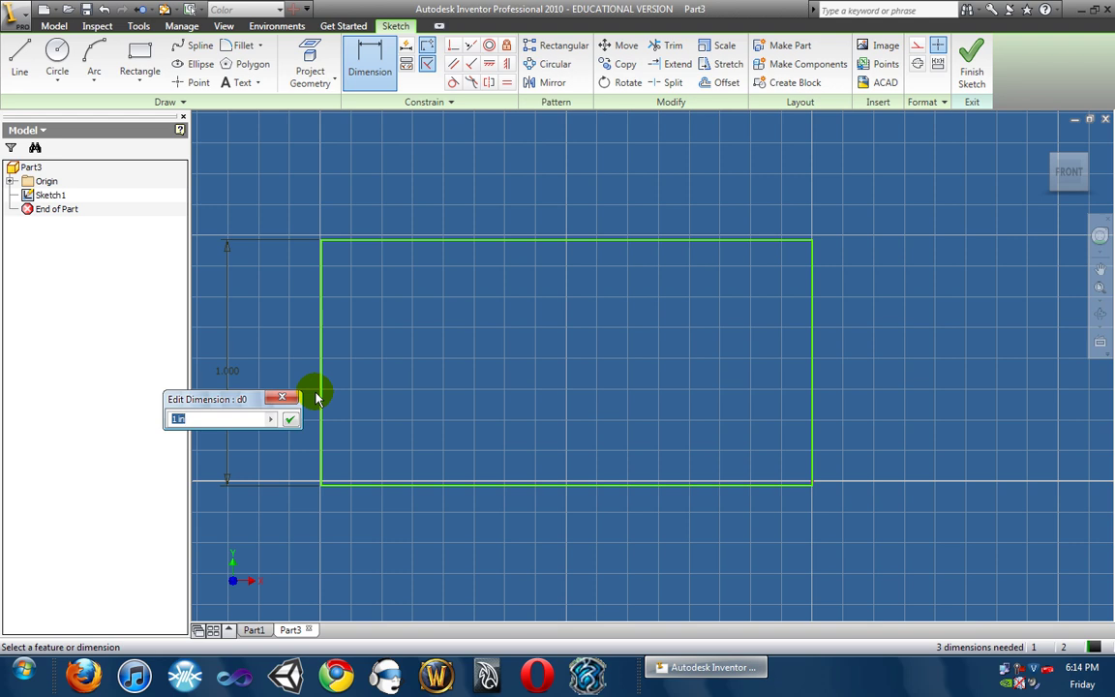
text(1)
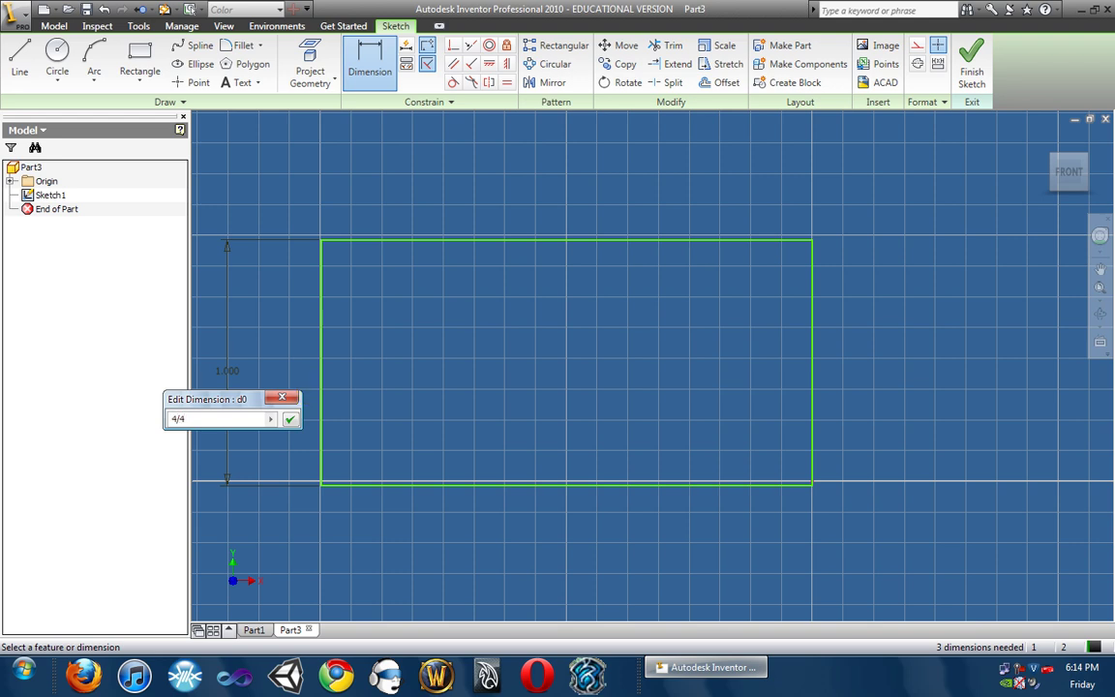
key(Return)
- Try a fractional height entry that gives 1.500 in, then correct it back to 1.000 in
double_click(228, 376)
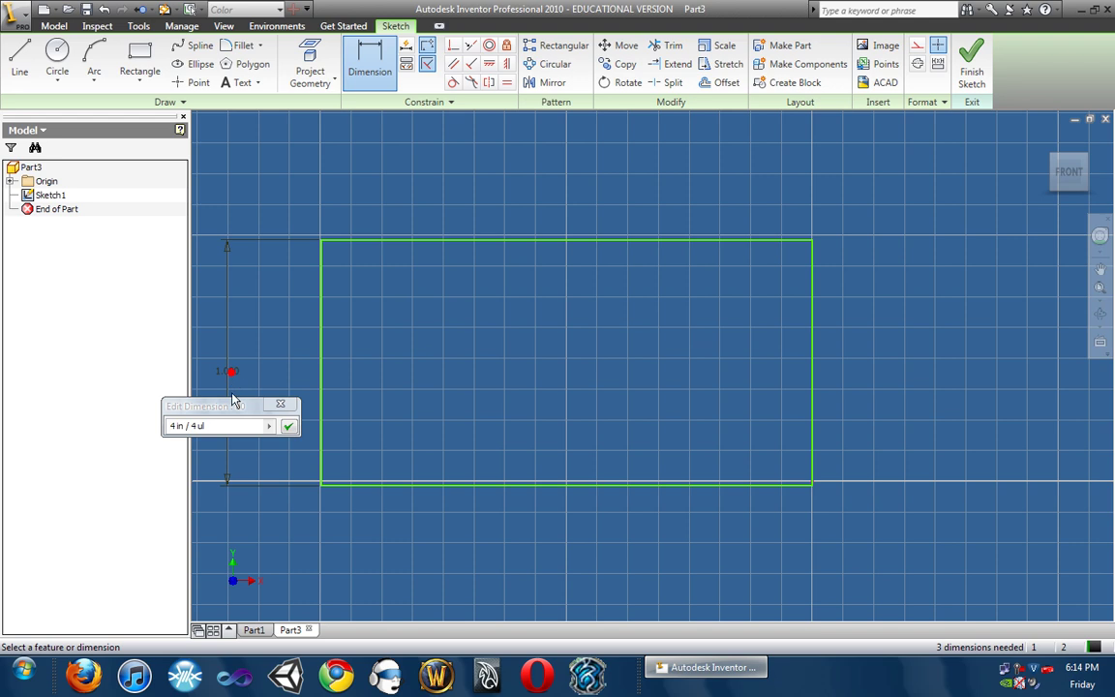
text(4 in / 4)
key(BackSpace)
key(BackSpace)
key(BackSpace)
key(BackSpace)
key(BackSpace)
key(BackSpace)
key(BackSpace)
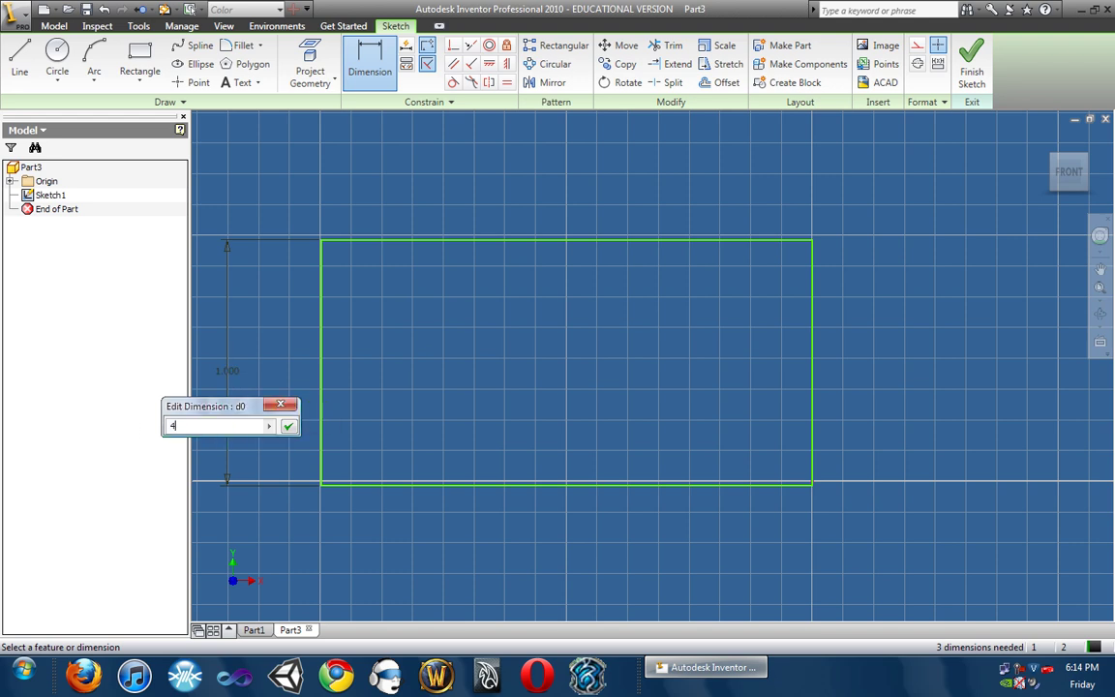
text(/4)
key(Return)
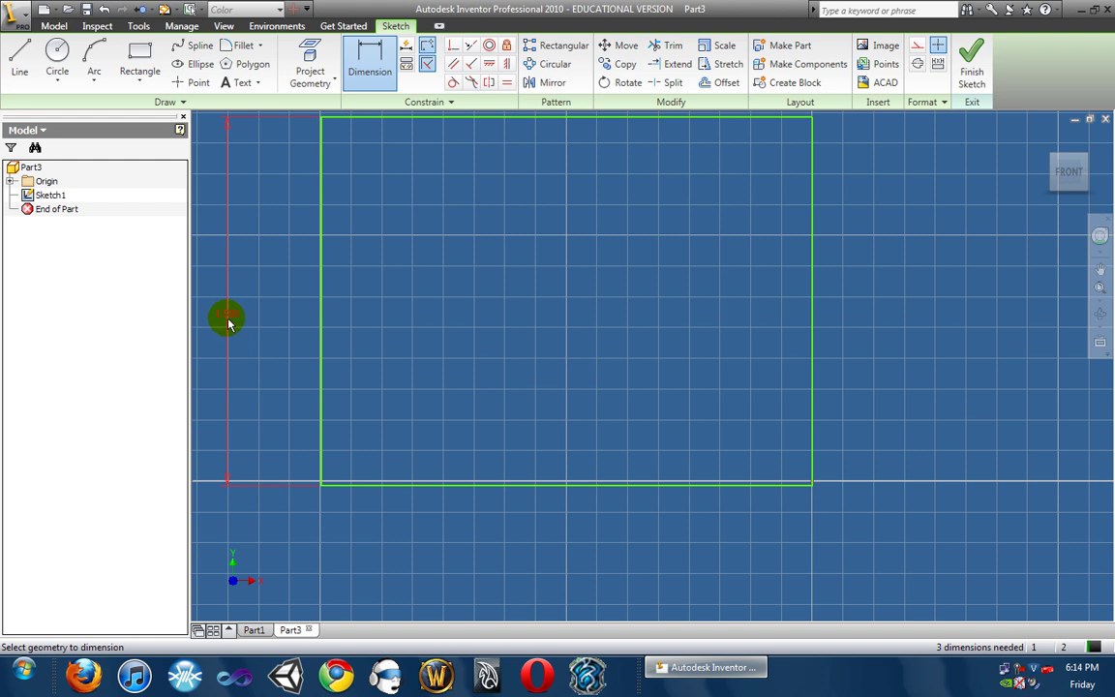
double_click(228, 318)
text(4/4)
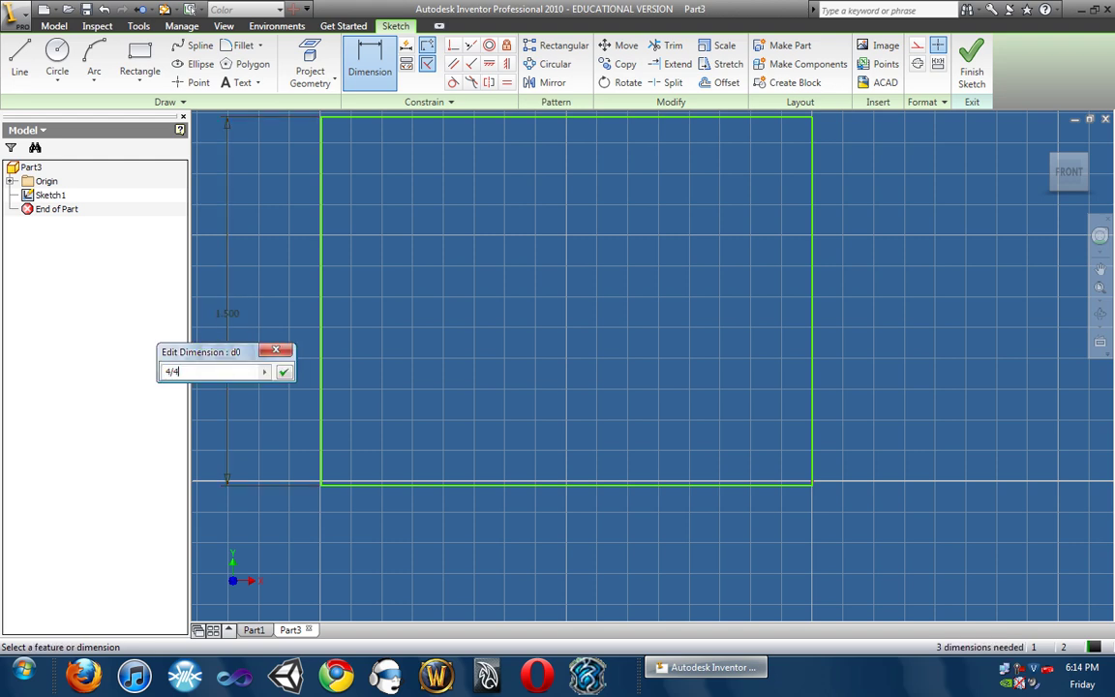
key(Return)
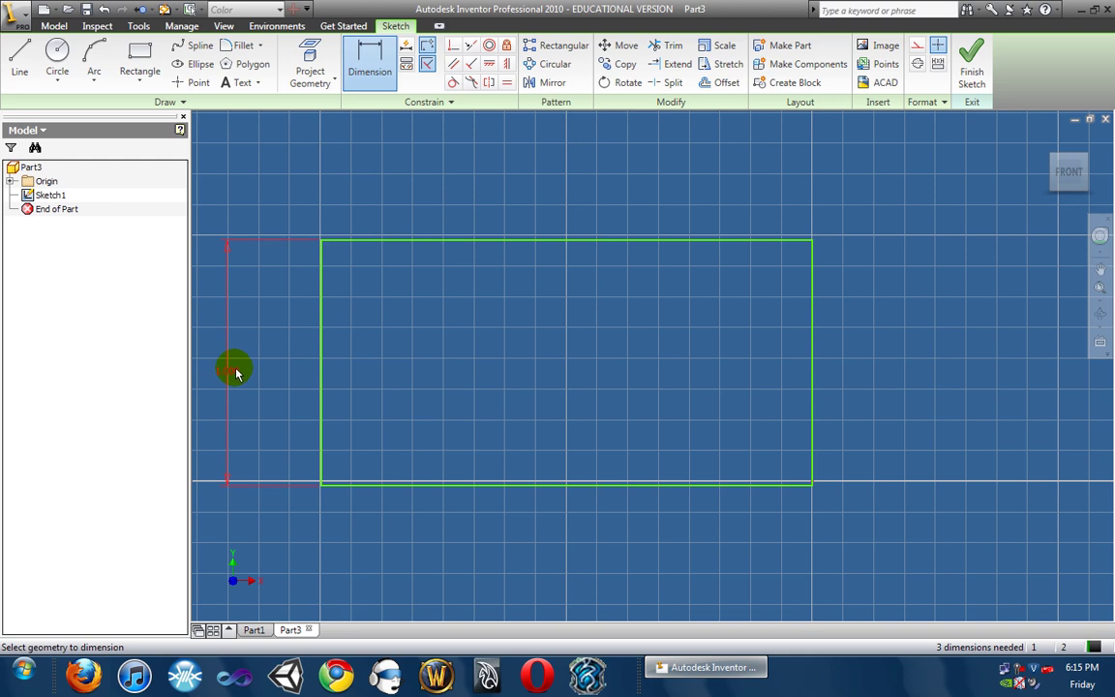
- Dimension the rectangle's bottom edge and set its width to 2.000 in
click(486, 484)
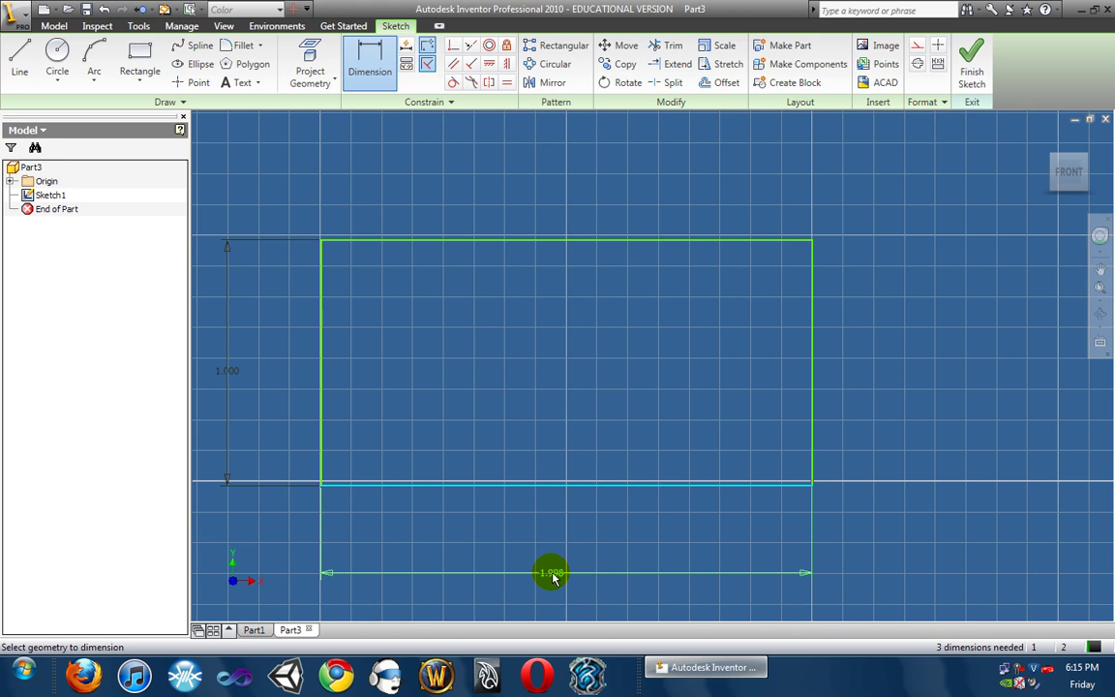
click(553, 576)
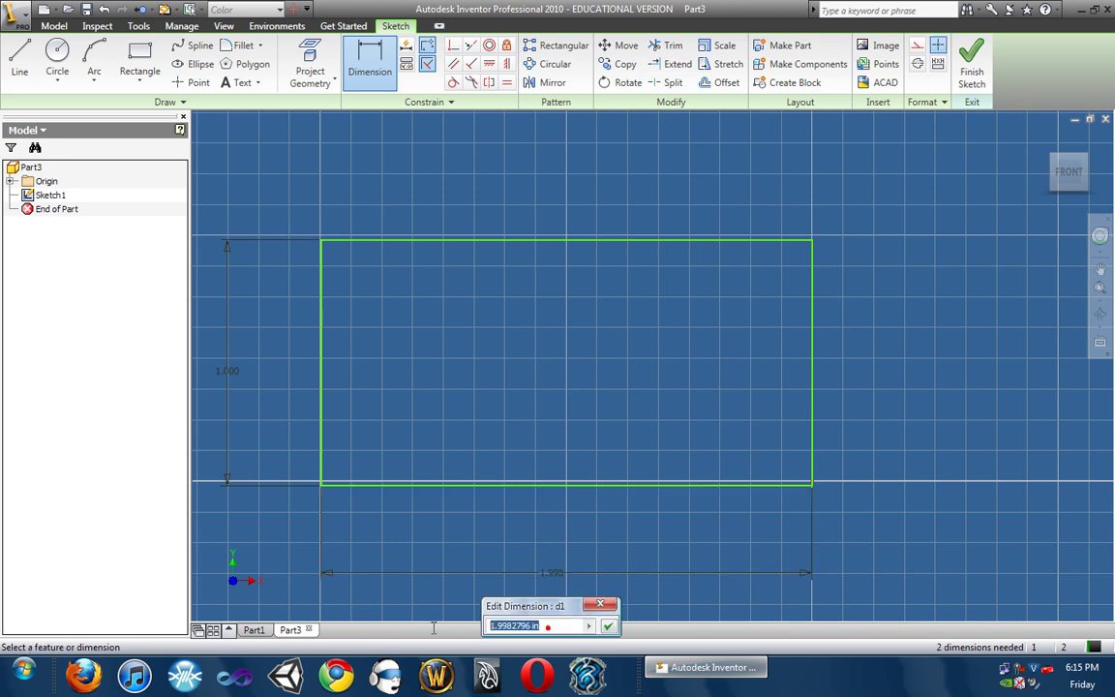
text(2)
key(Return)
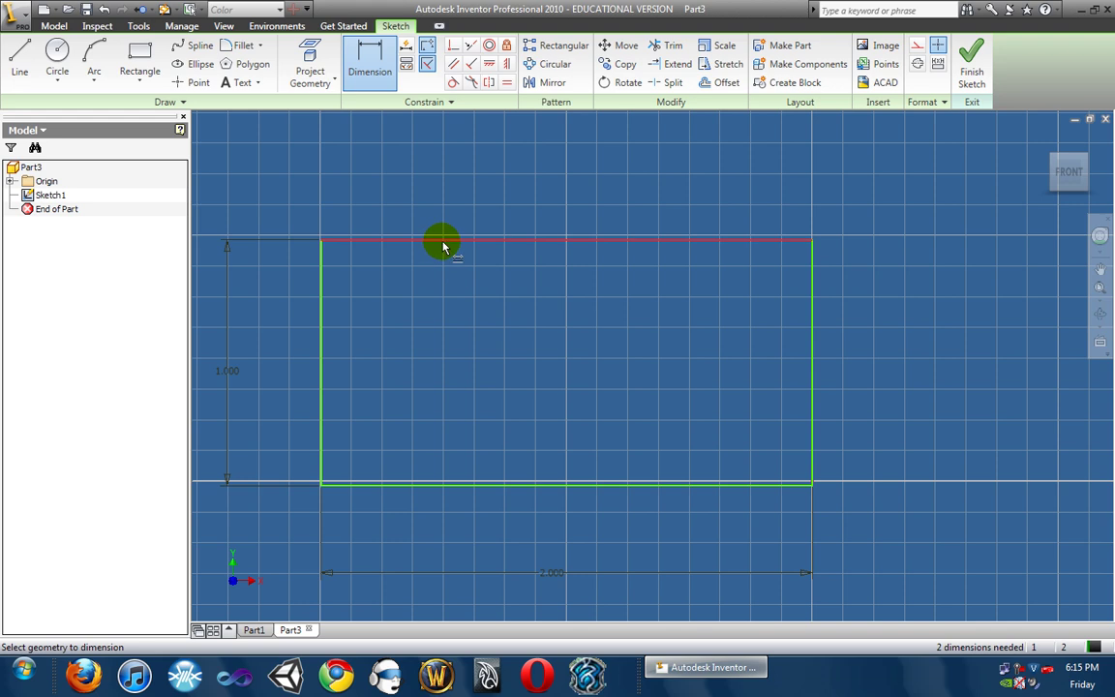
- Draw a sloping line from a point on the rectangle's top edge down to its right edge
click(25, 61)
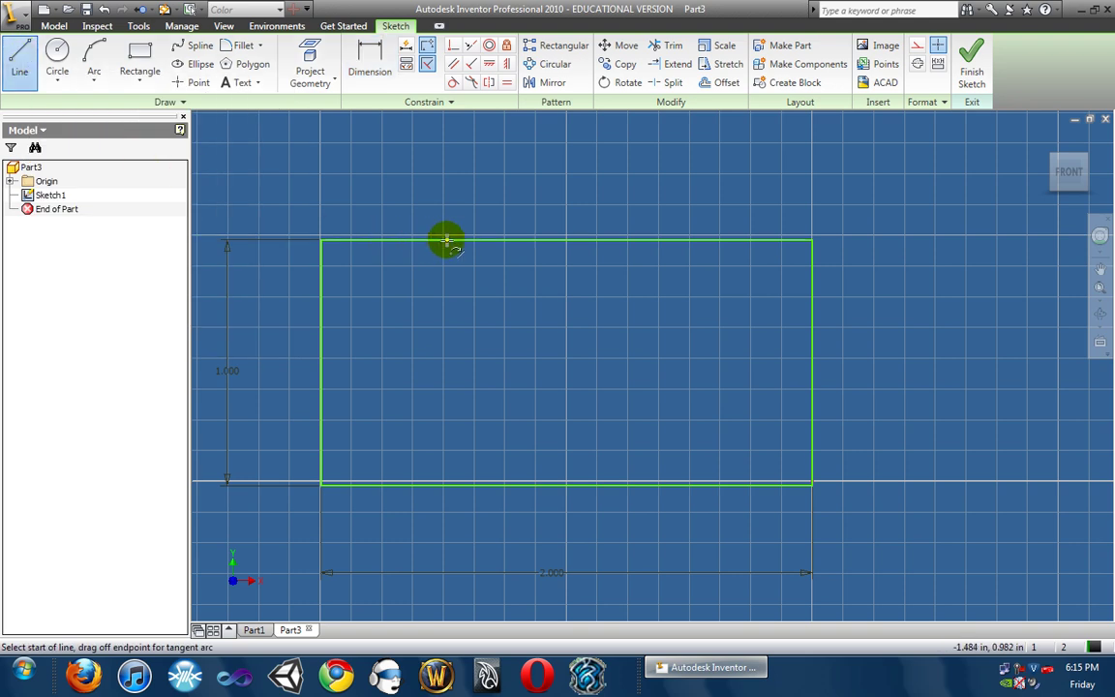
scroll(438, 241, up, 5)
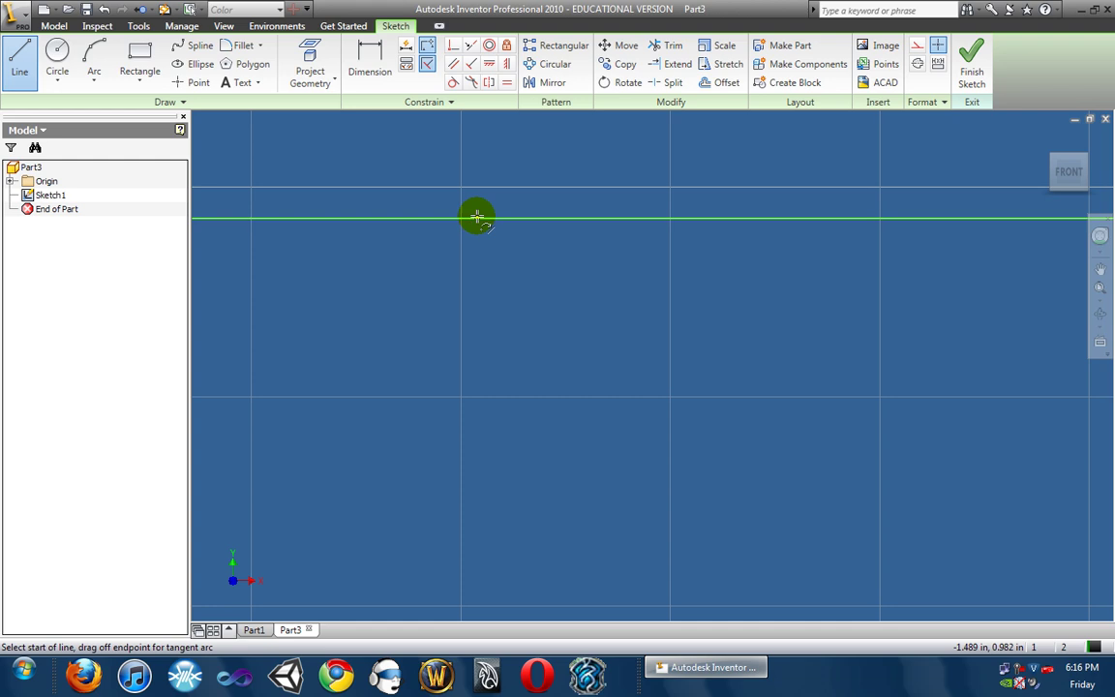
scroll(457, 224, up, 3)
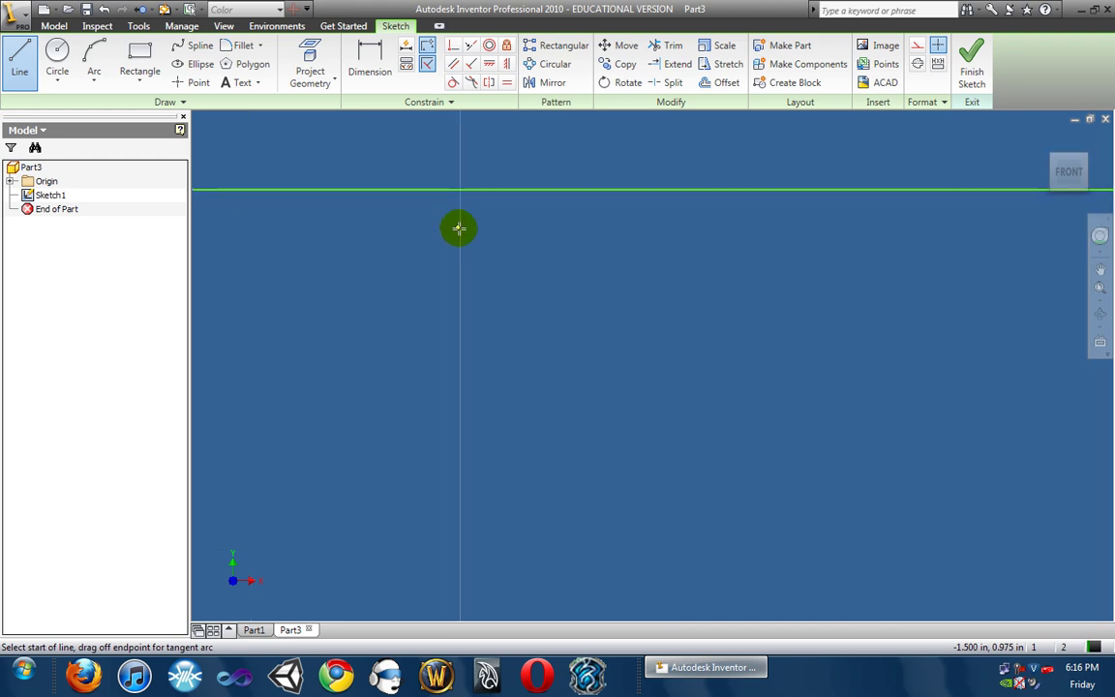
scroll(473, 190, up, 2)
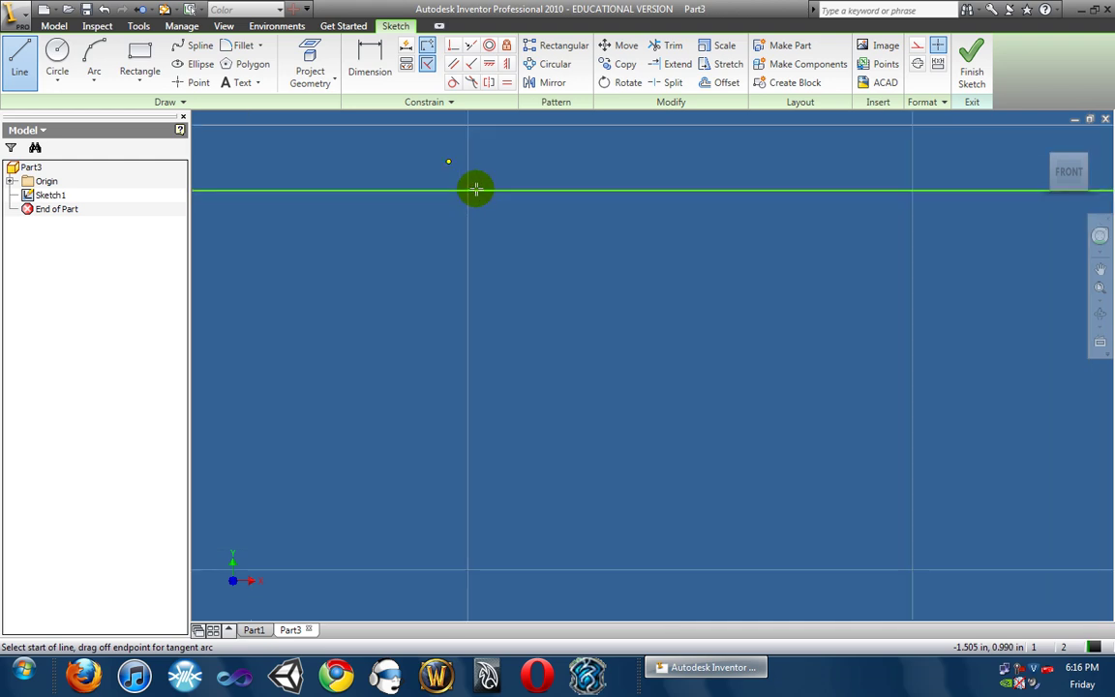
scroll(469, 205, down, 2)
scroll(464, 199, up, 4)
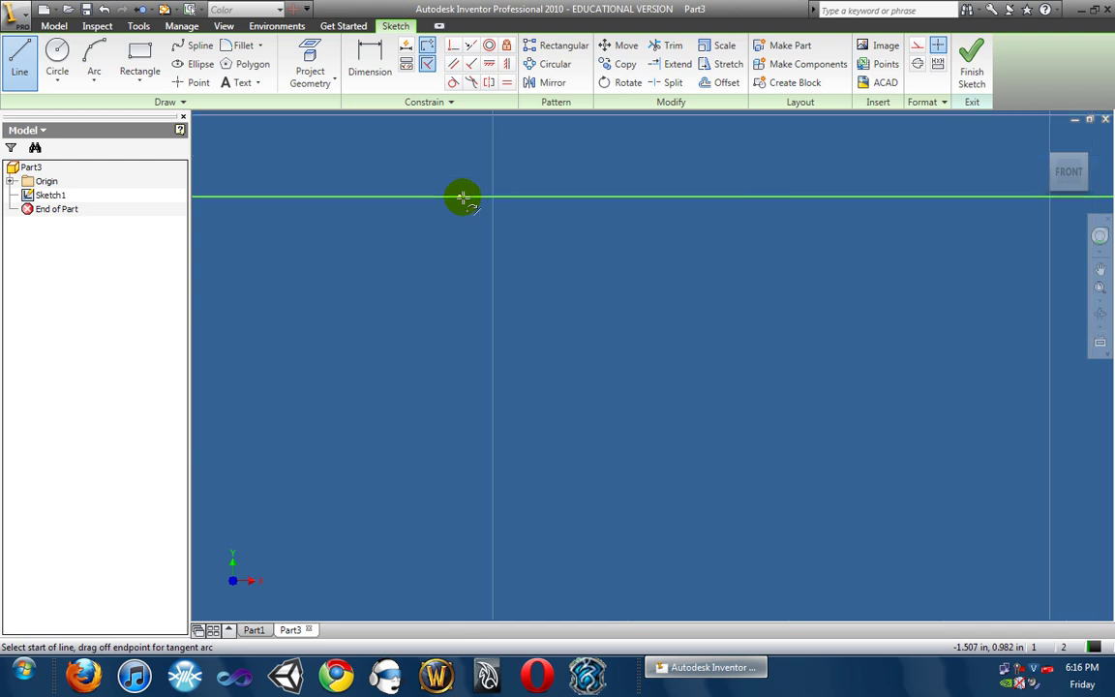
scroll(475, 195, down, 4)
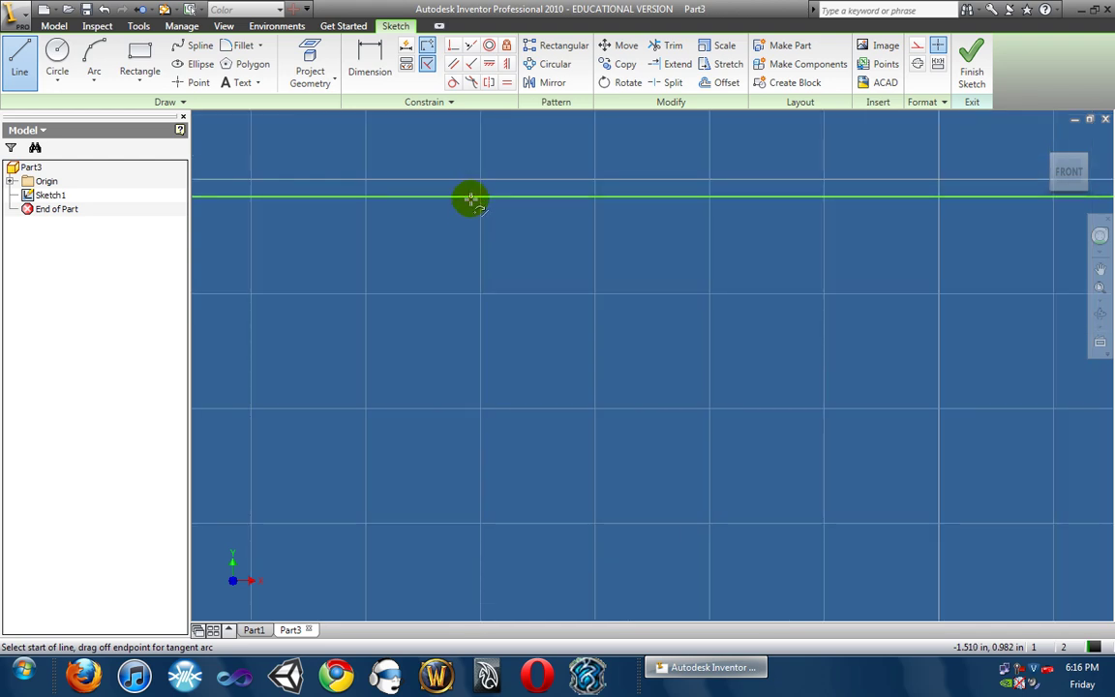
scroll(456, 215, down, 3)
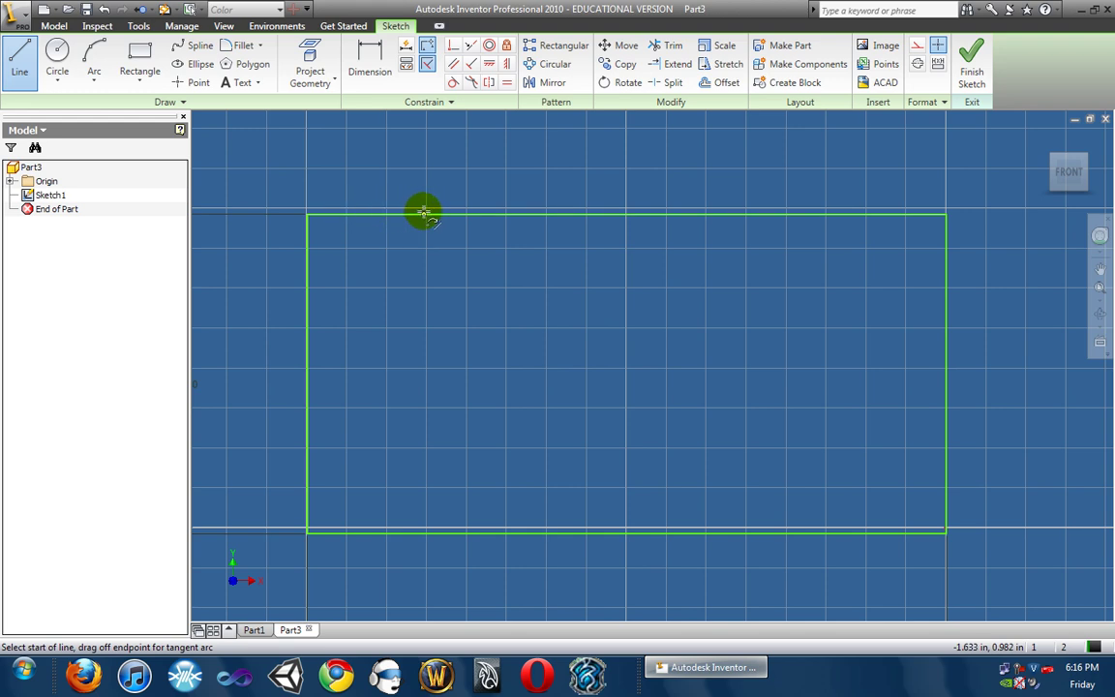
click(427, 215)
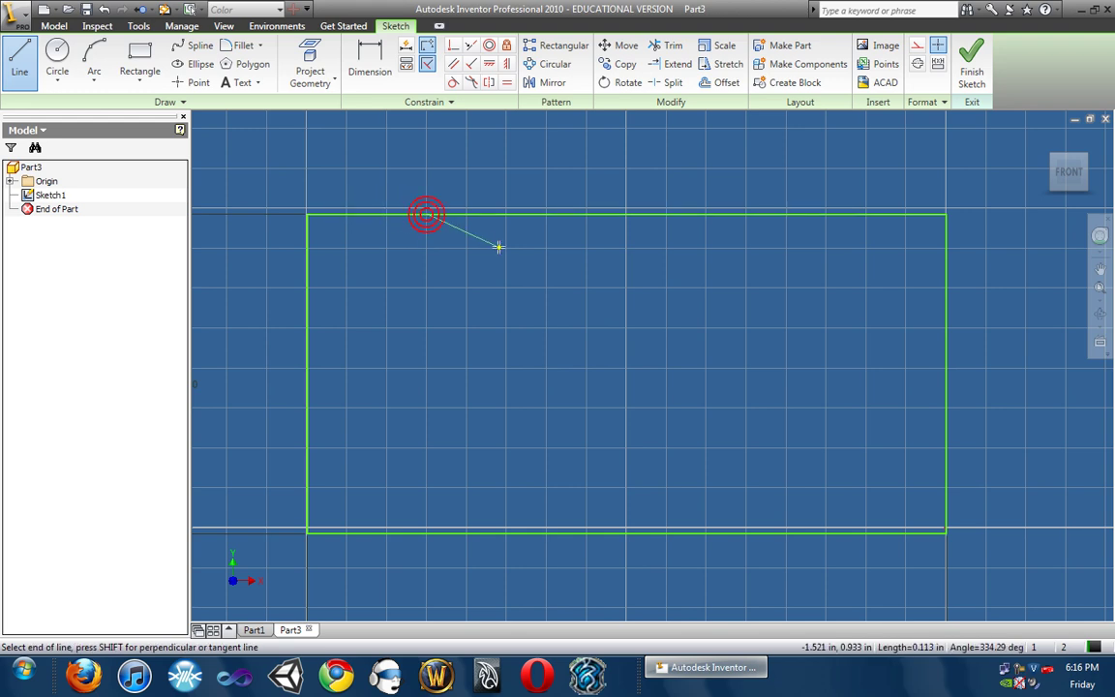
double_click(945, 487)
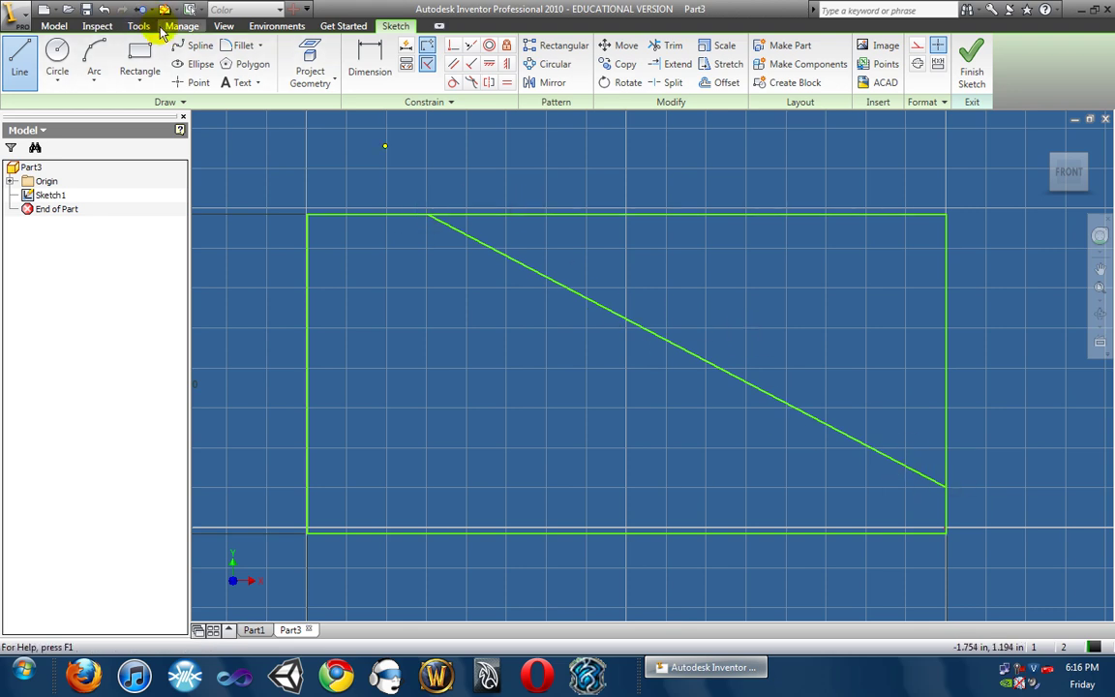
- Dimension the flat top from the top-left corner to the sloping line's end as 0.500 in
click(373, 60)
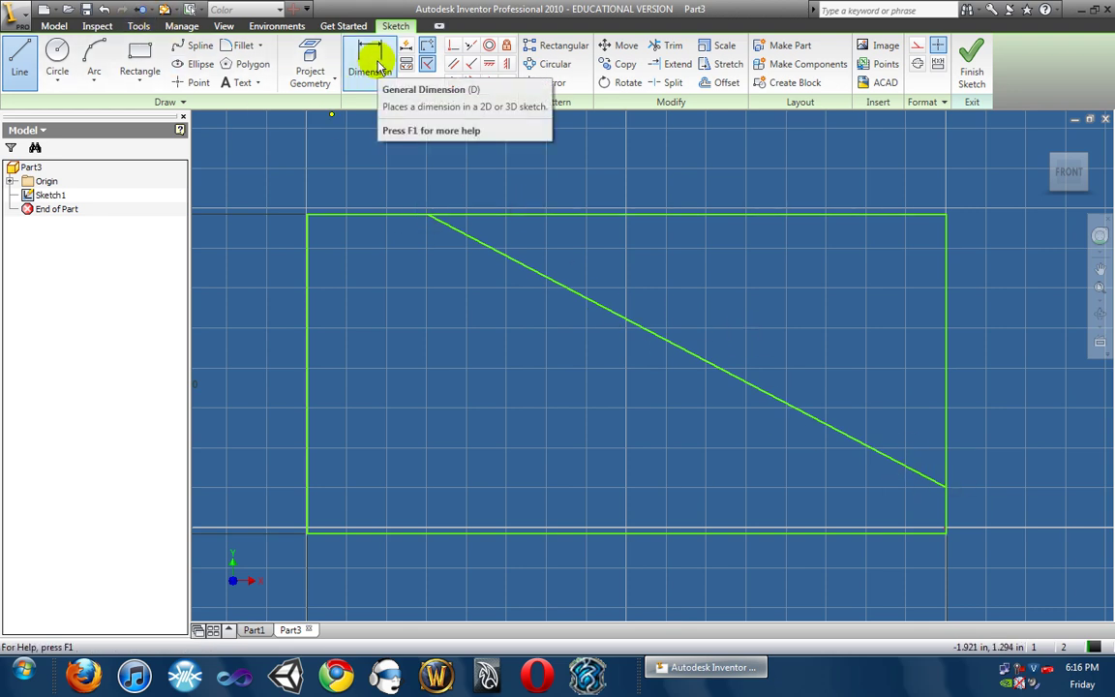
scroll(406, 295, down, 2)
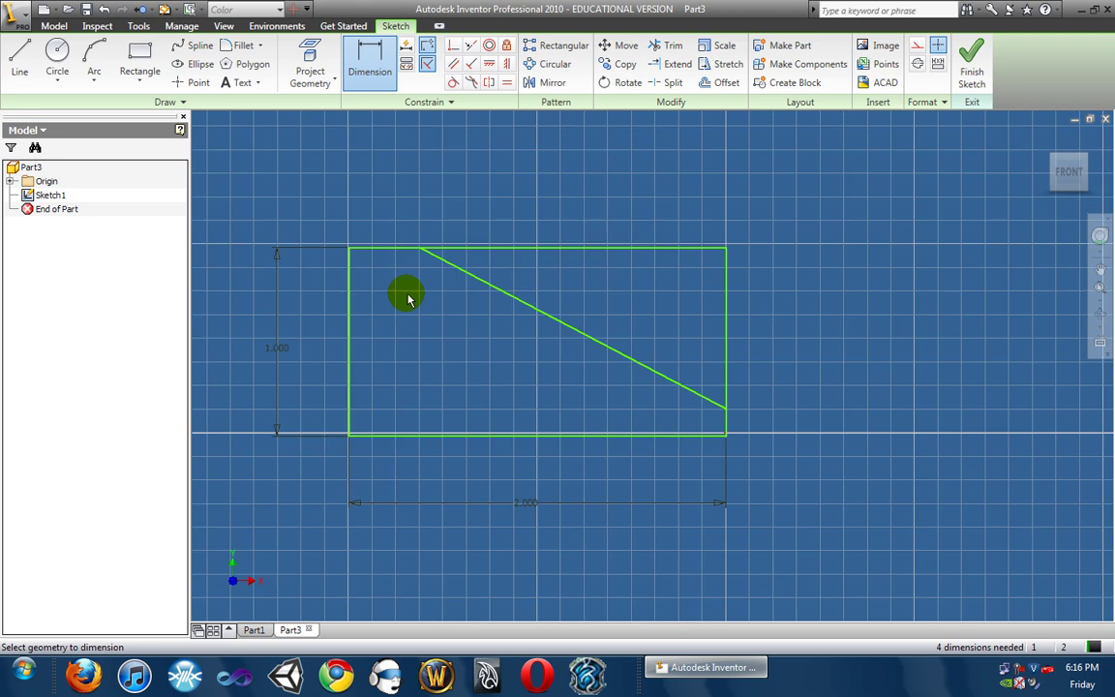
middle_drag(407, 298, 463, 322)
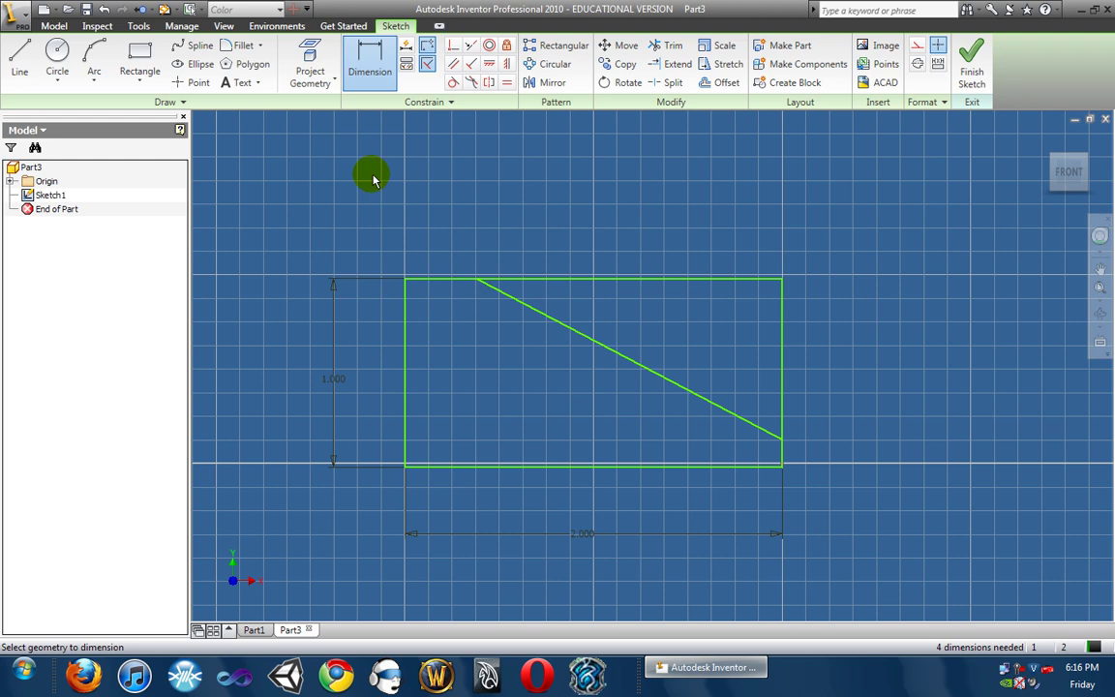
click(666, 46)
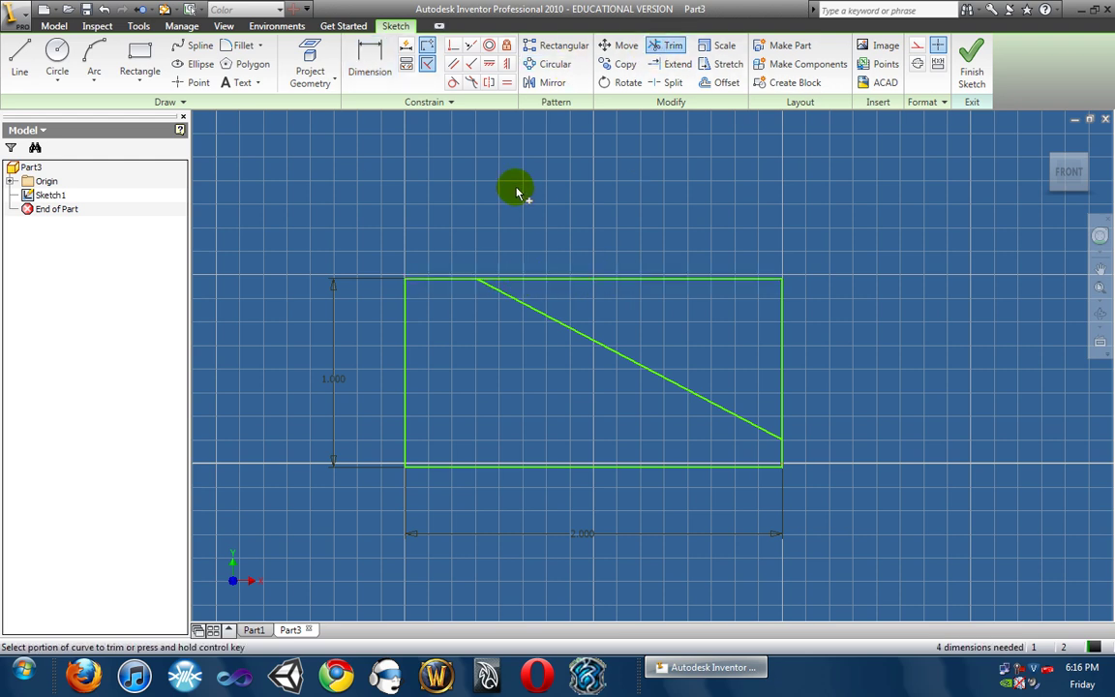
click(369, 60)
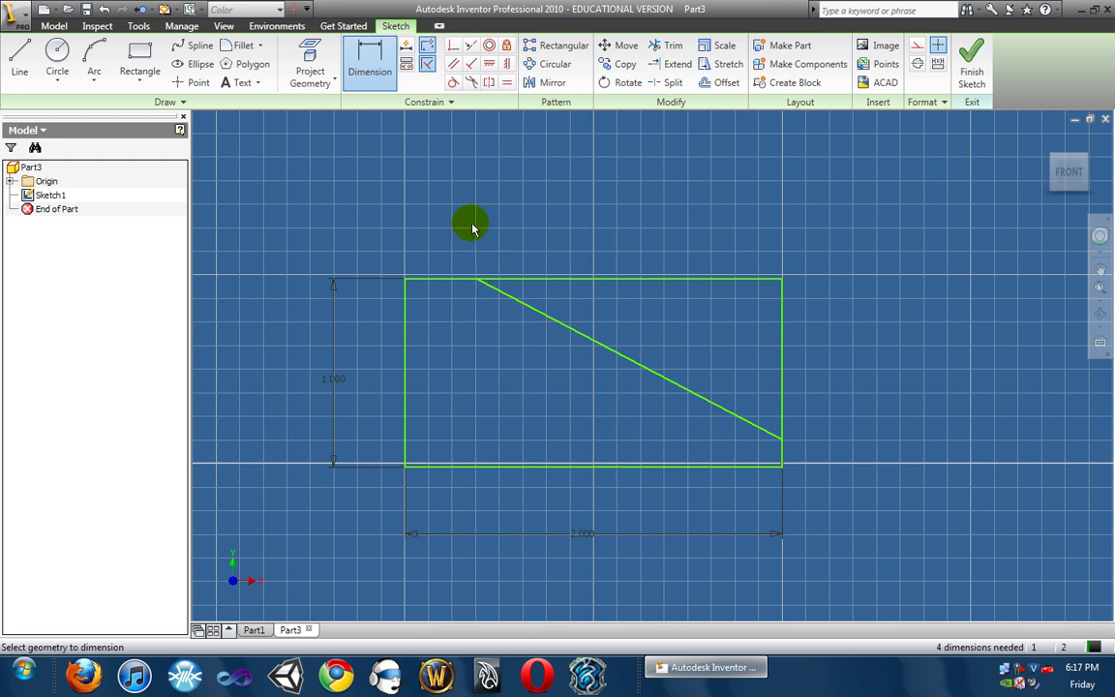
click(363, 58)
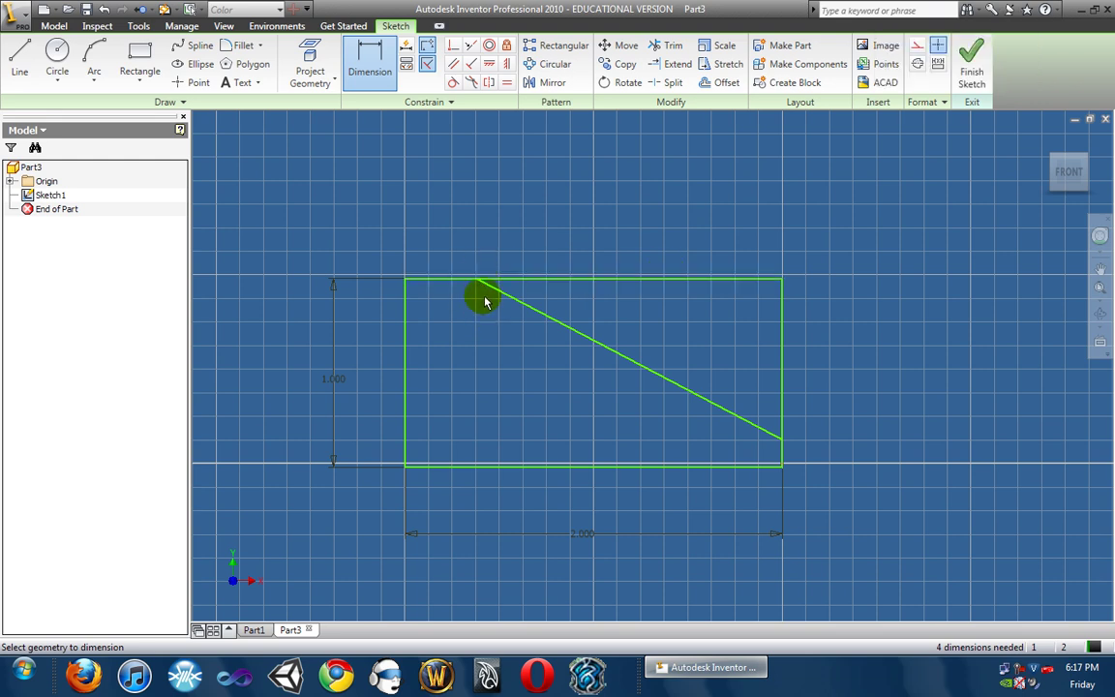
scroll(476, 284, up, 3)
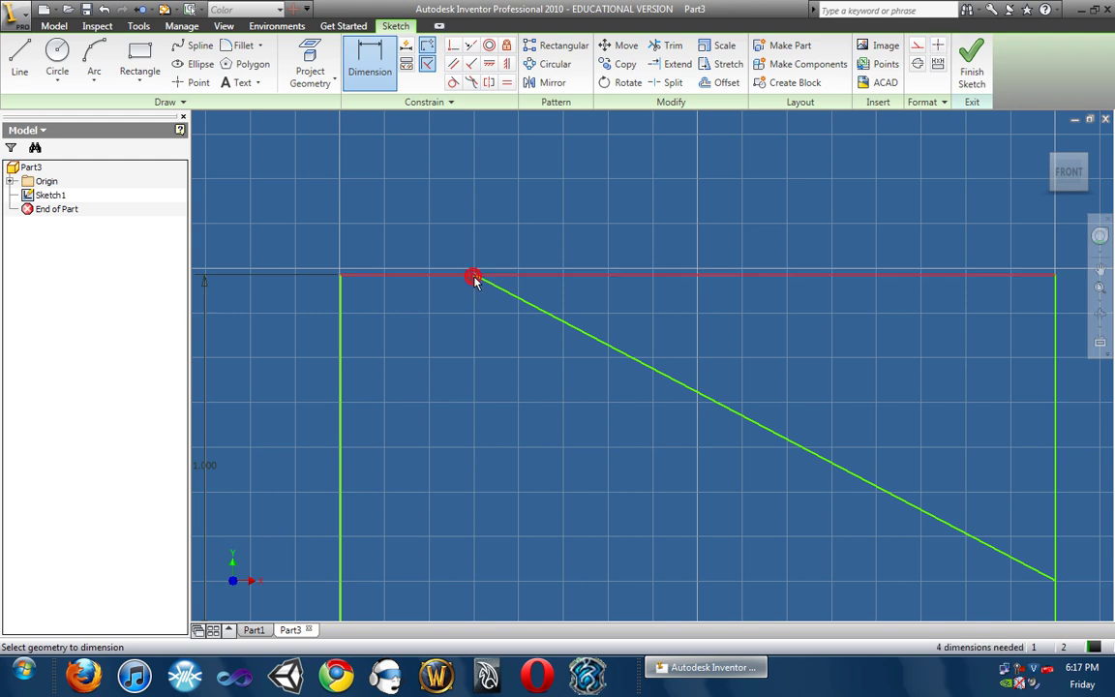
click(341, 276)
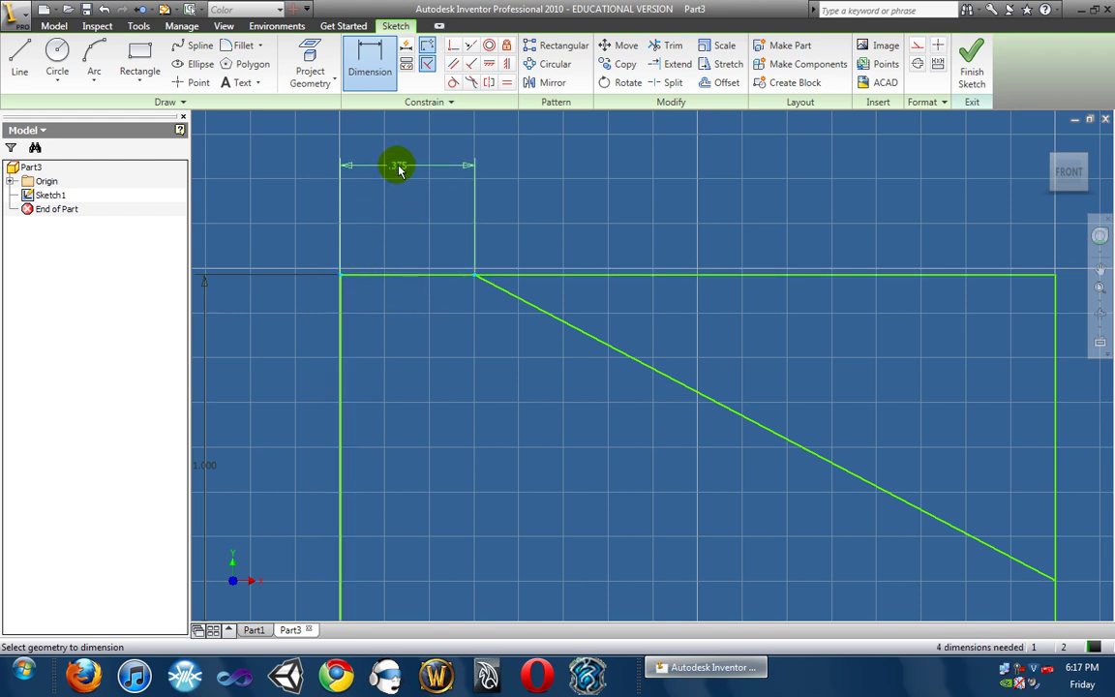
click(393, 178)
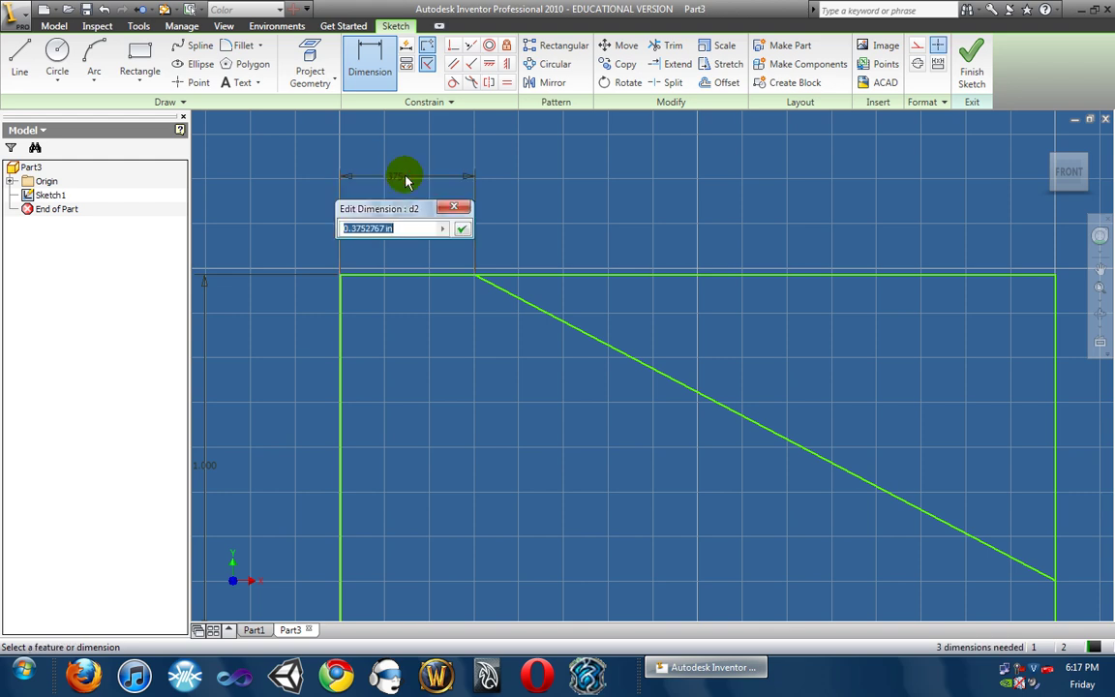
text(.5)
click(407, 180)
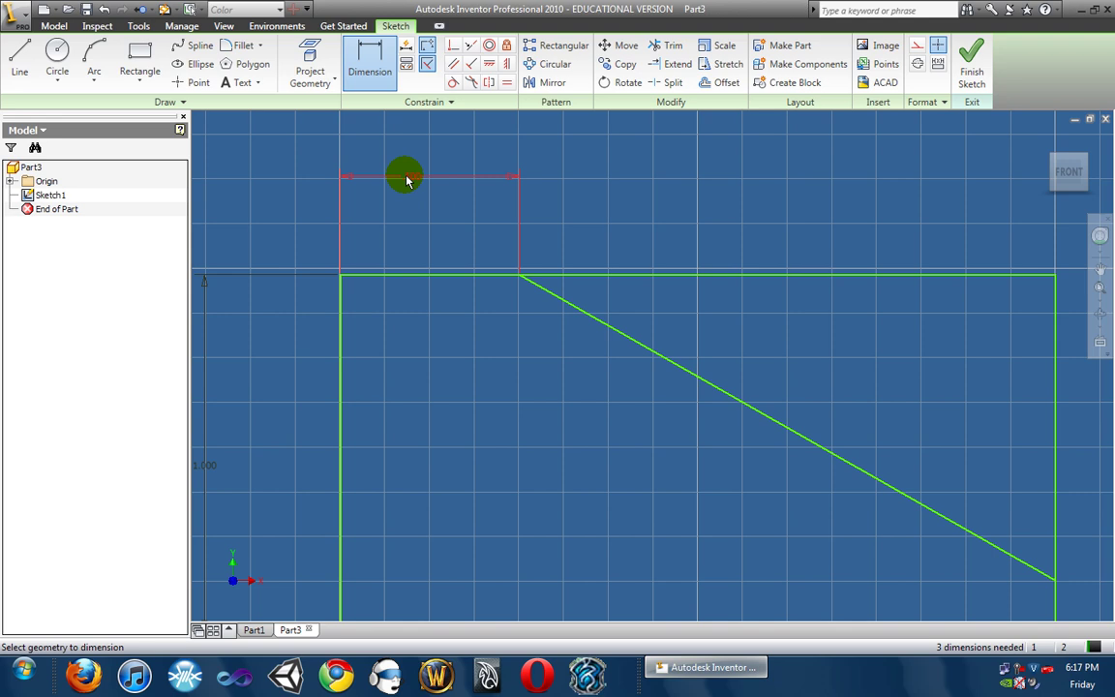
- Dimension the short right edge below the sloping line as 0.250 in
mouse_move(518, 428)
middle_down()
mouse_move(366, 301)
mouse_move(364, 327)
mouse_move(341, 291)
middle_up()
scroll(368, 301, down, 2)
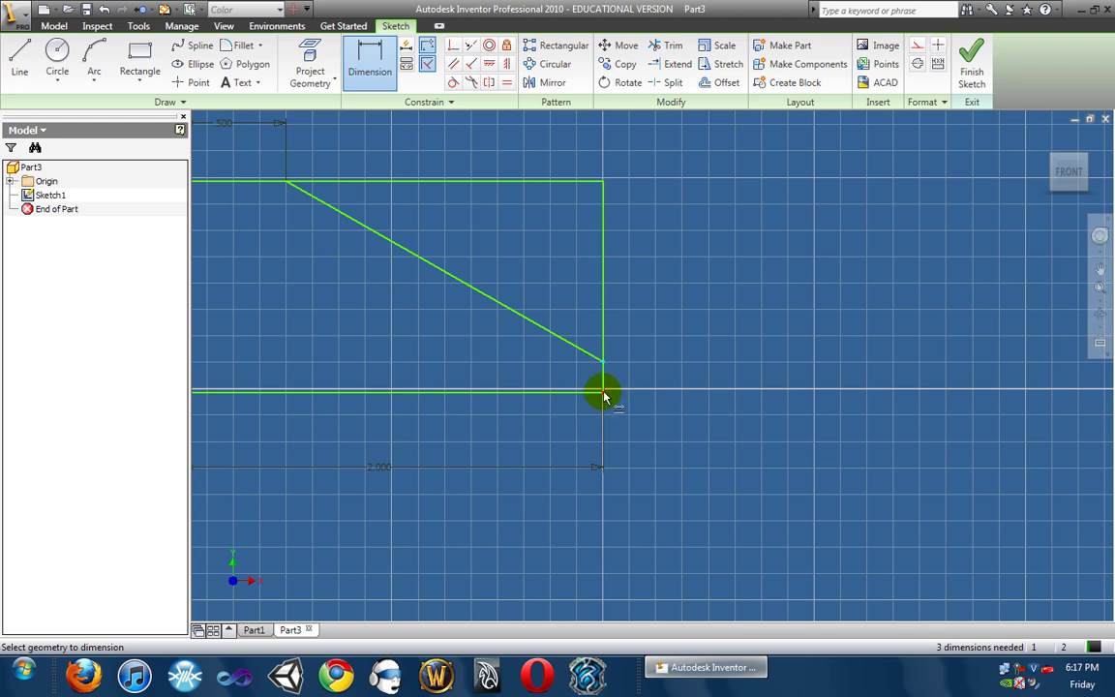
click(604, 391)
click(656, 380)
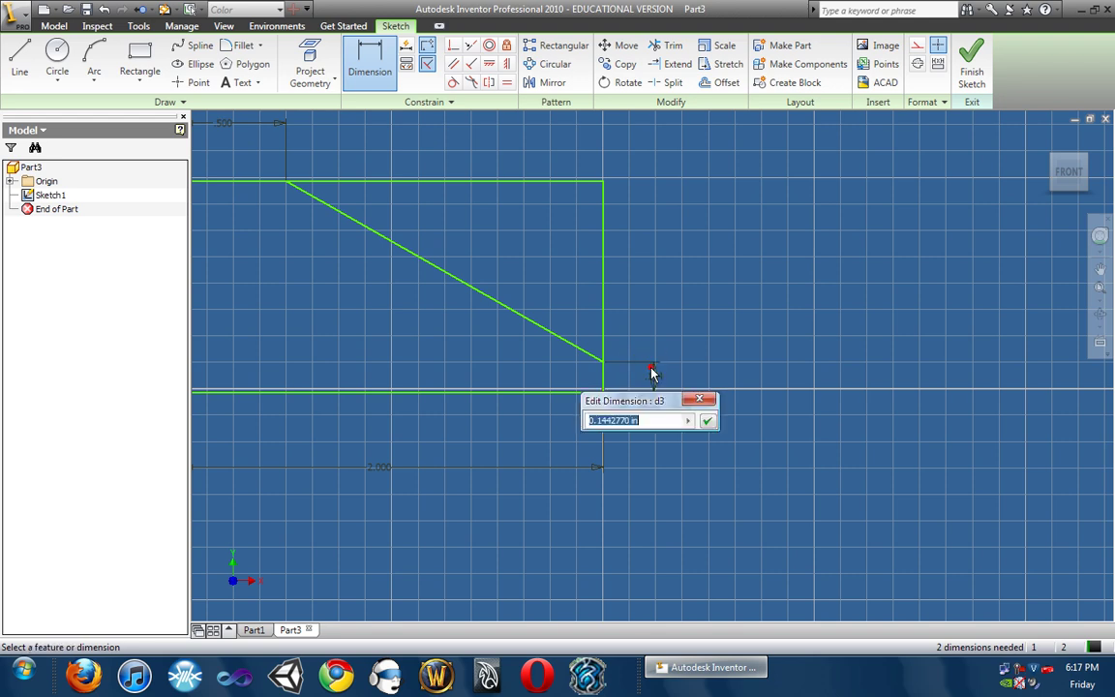
text(.25)
click(648, 370)
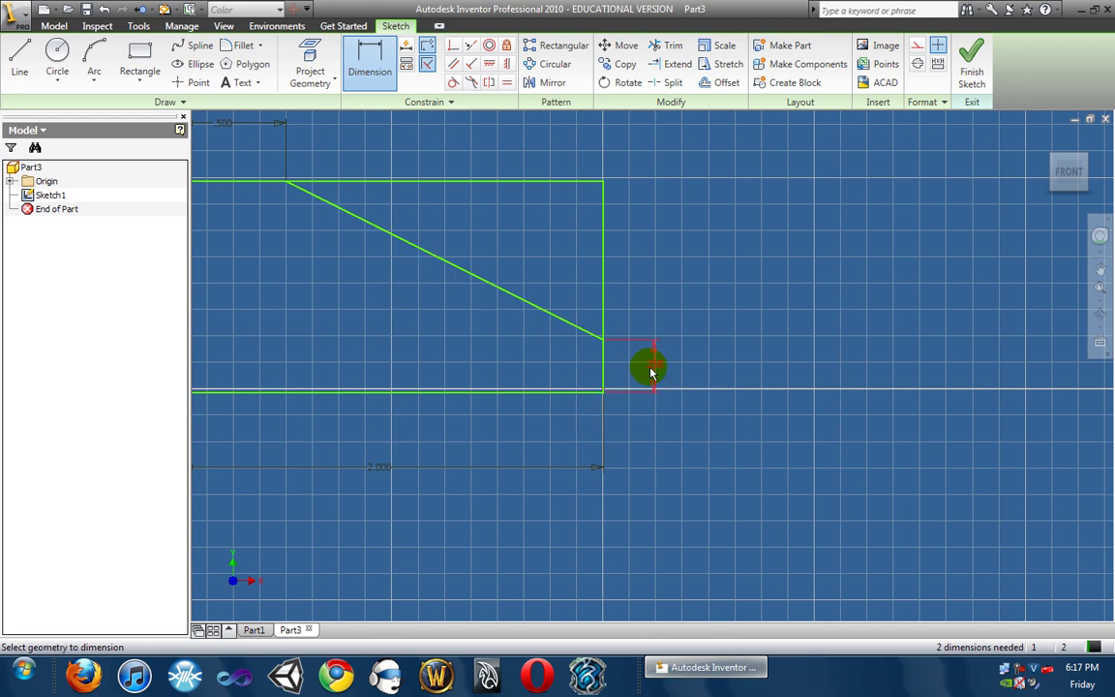
middle_drag(375, 318, 536, 402)
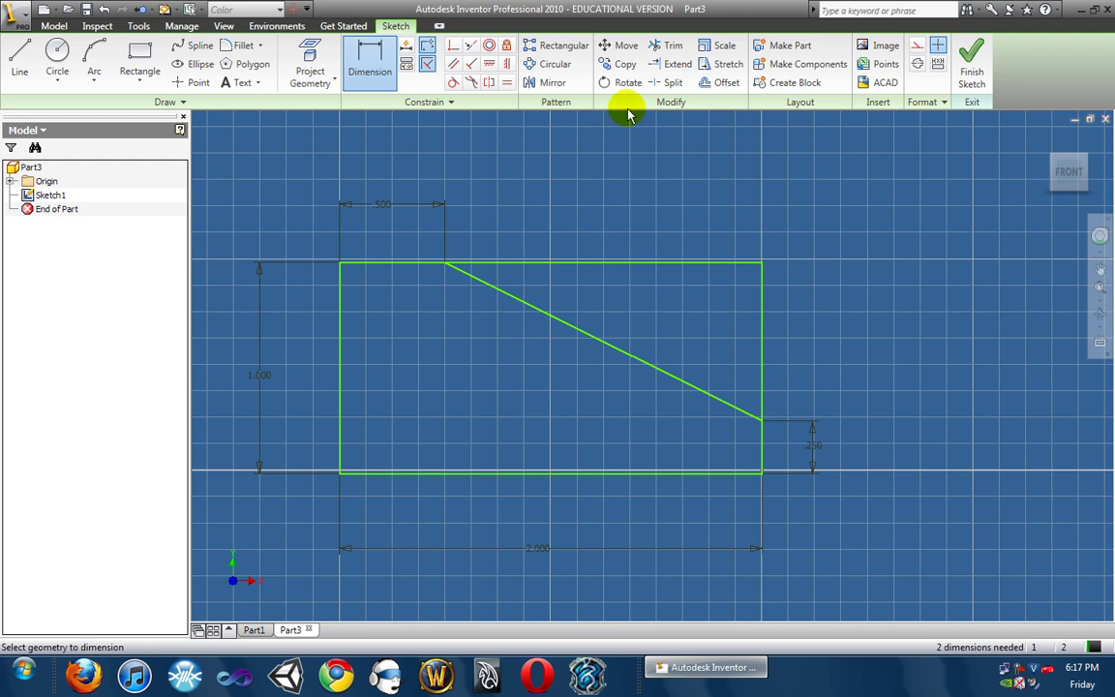
- Trim off the top-edge and right-edge segments beyond the sloping line, dismissing the trim warning
click(668, 46)
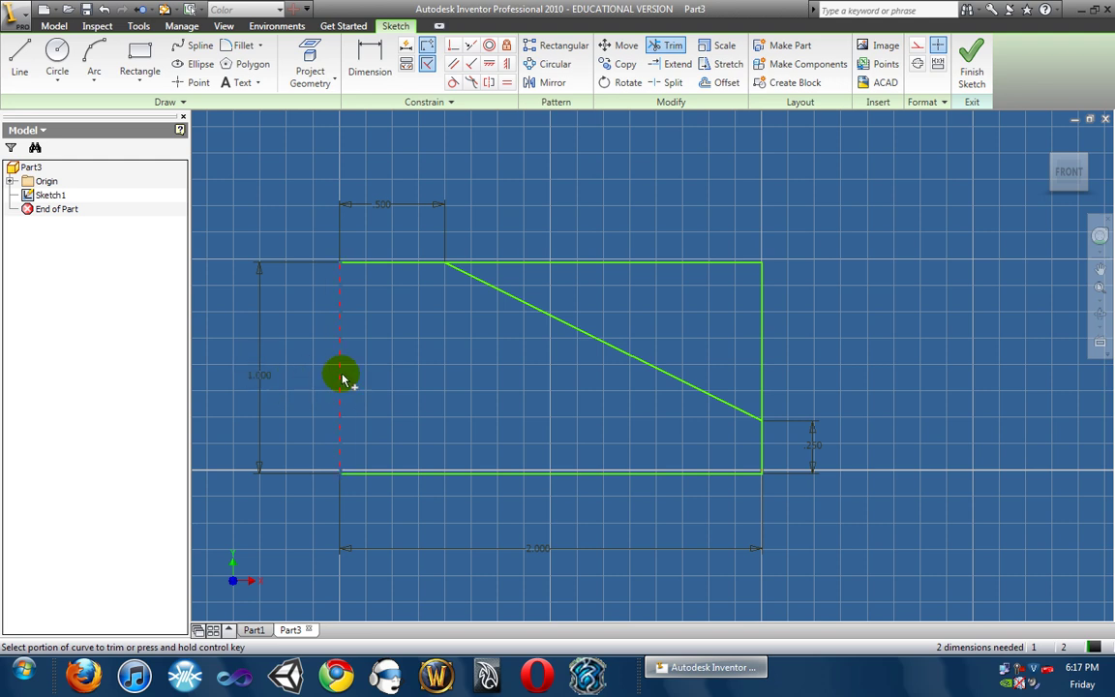
click(424, 354)
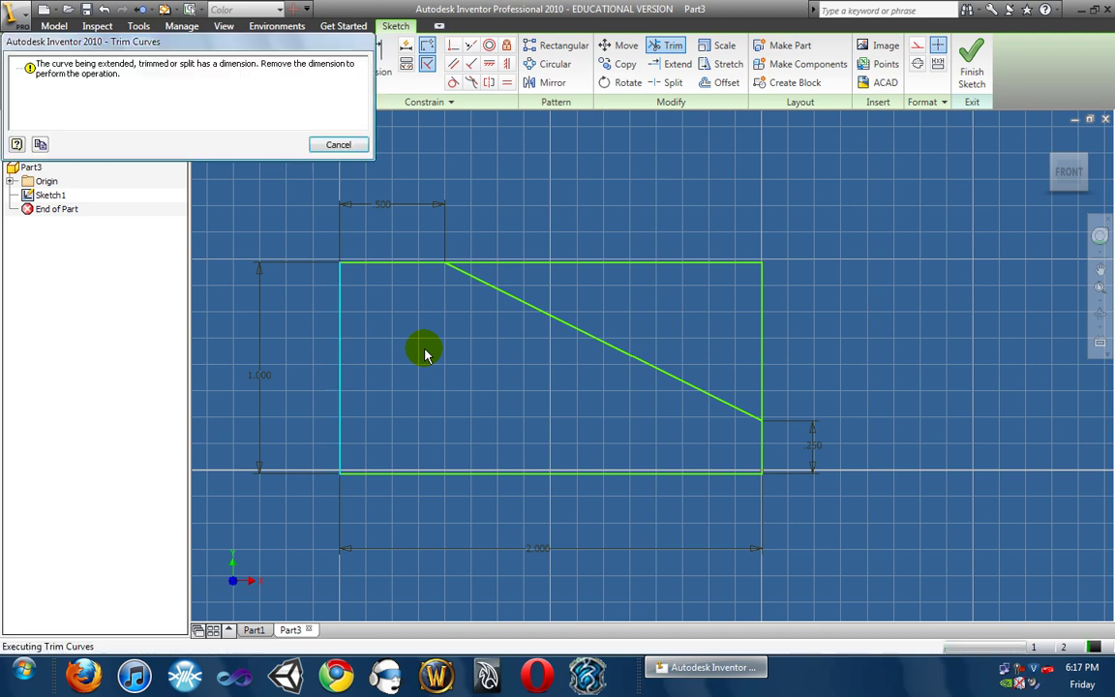
drag(126, 15, 323, 137)
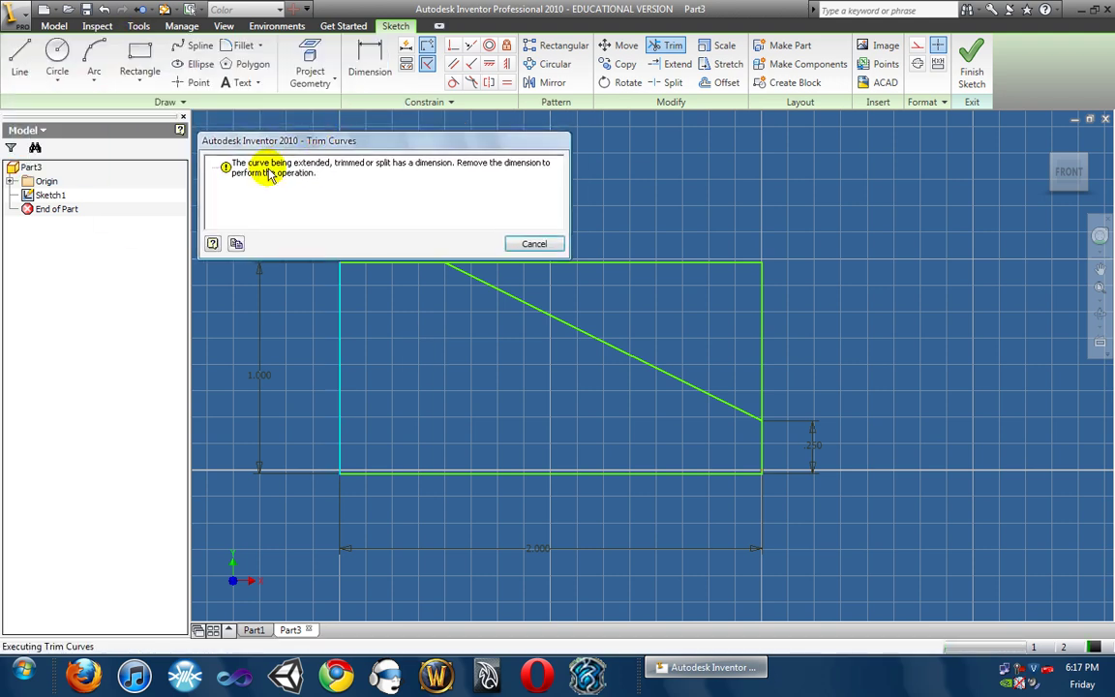
click(536, 243)
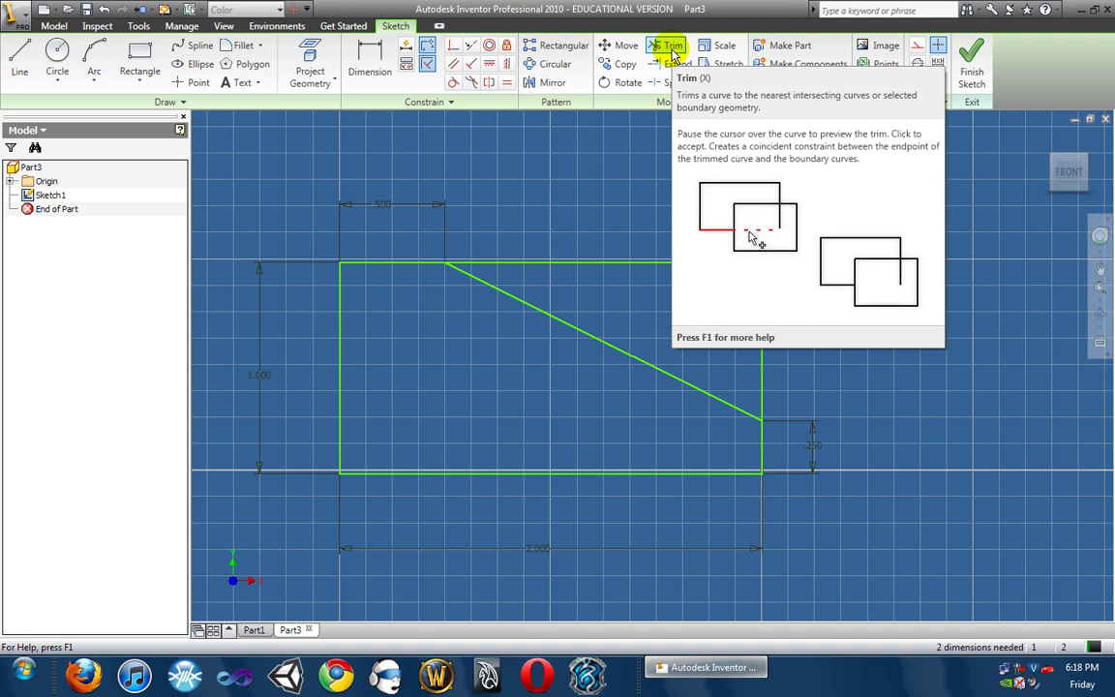
click(671, 264)
click(761, 296)
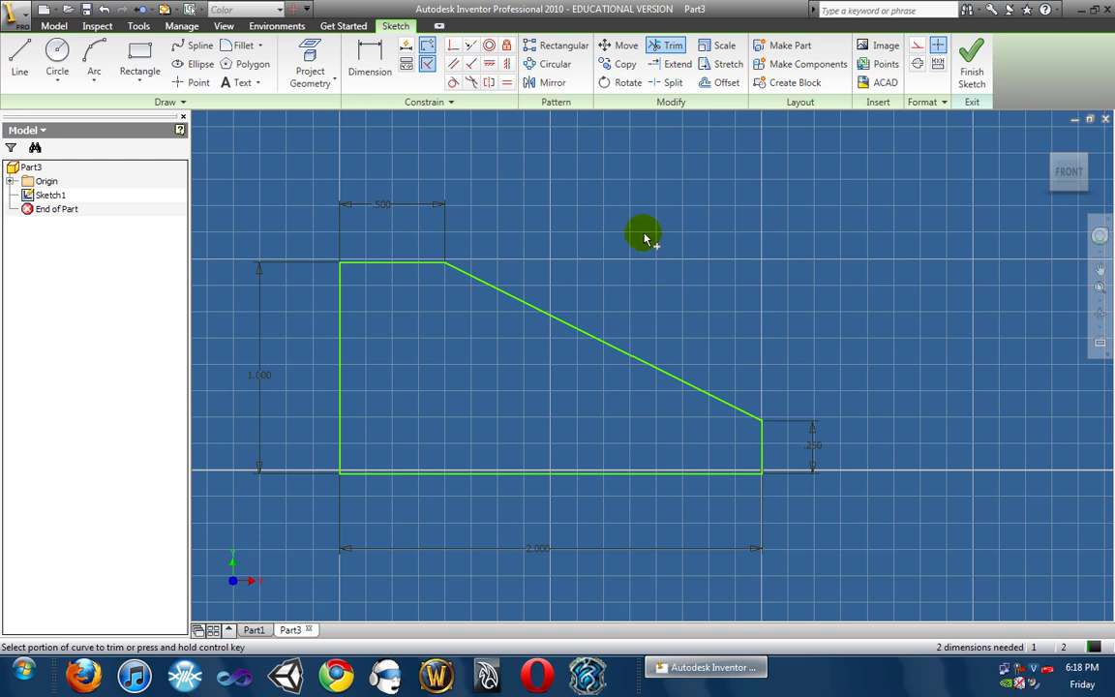
- Orbit the sketch, return to the Front view, and launch Extrude on the wedge profile
click(1100, 314)
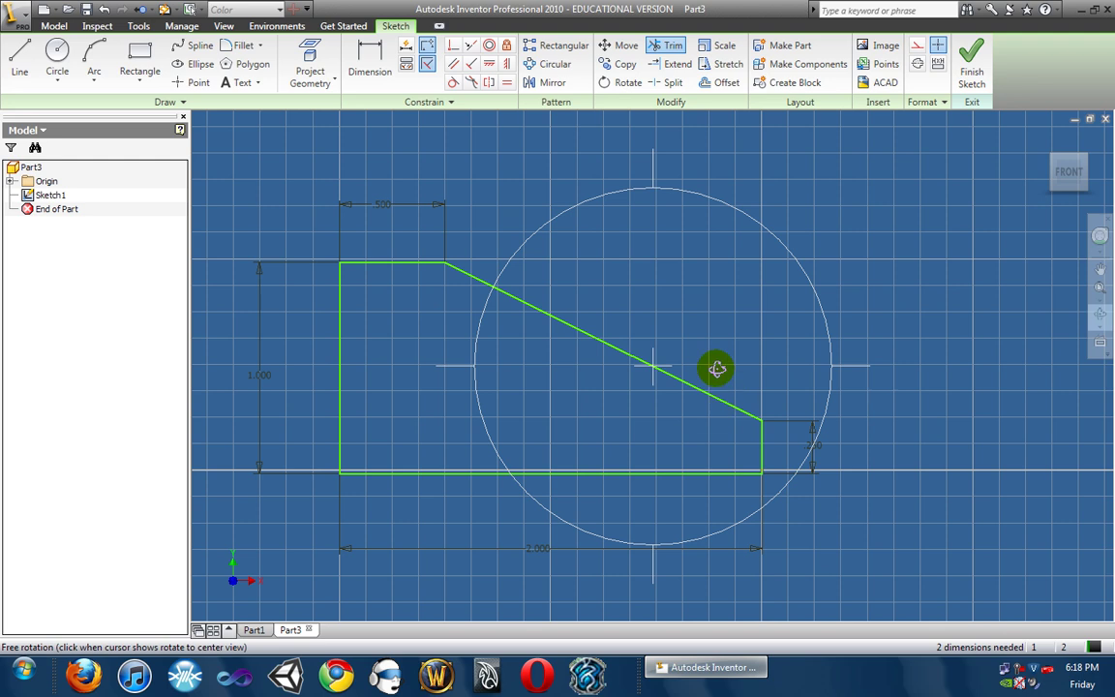
mouse_move(716, 368)
mouse_down()
mouse_move(539, 362)
mouse_move(568, 363)
mouse_move(513, 374)
mouse_move(624, 366)
mouse_move(738, 328)
mouse_up()
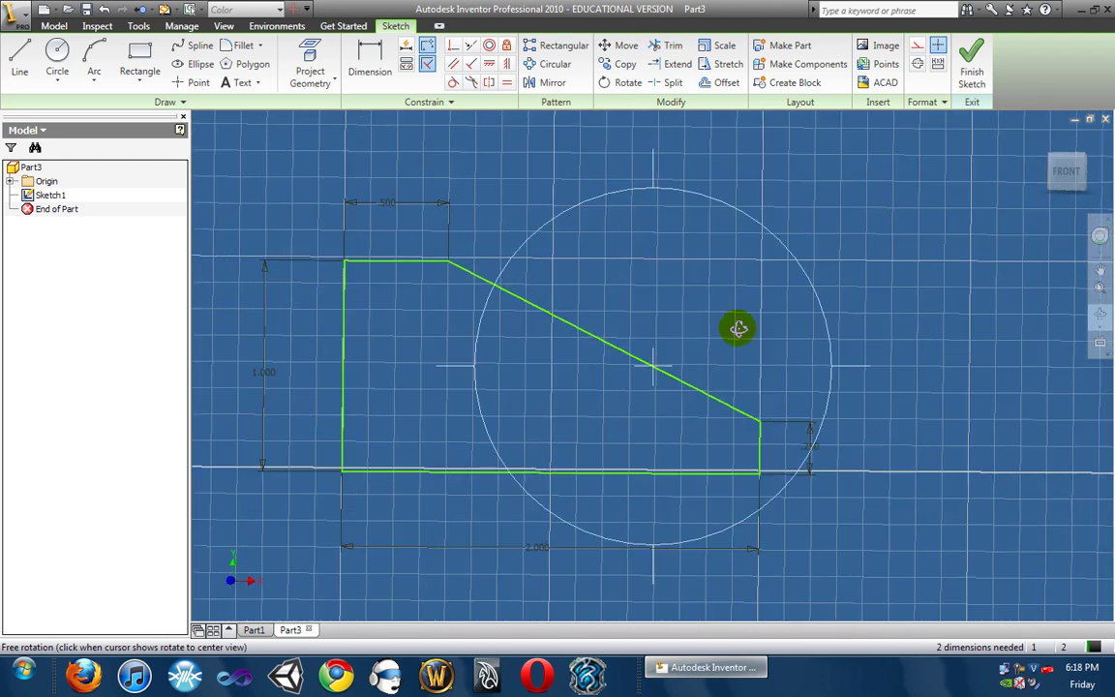
click(1066, 171)
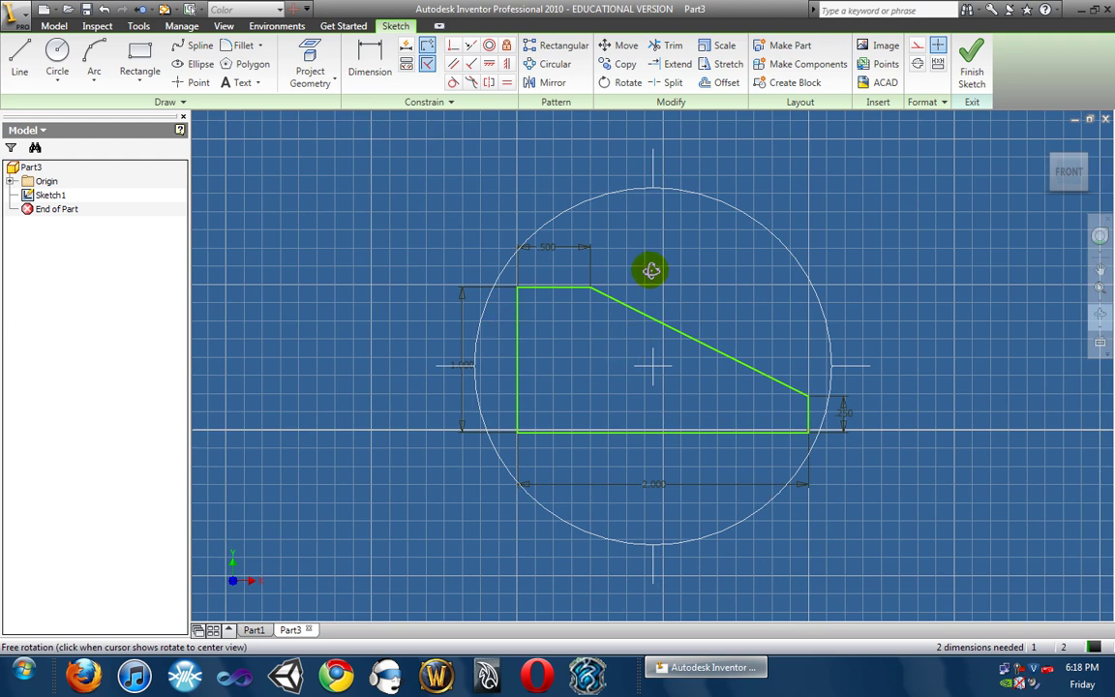
key(x)
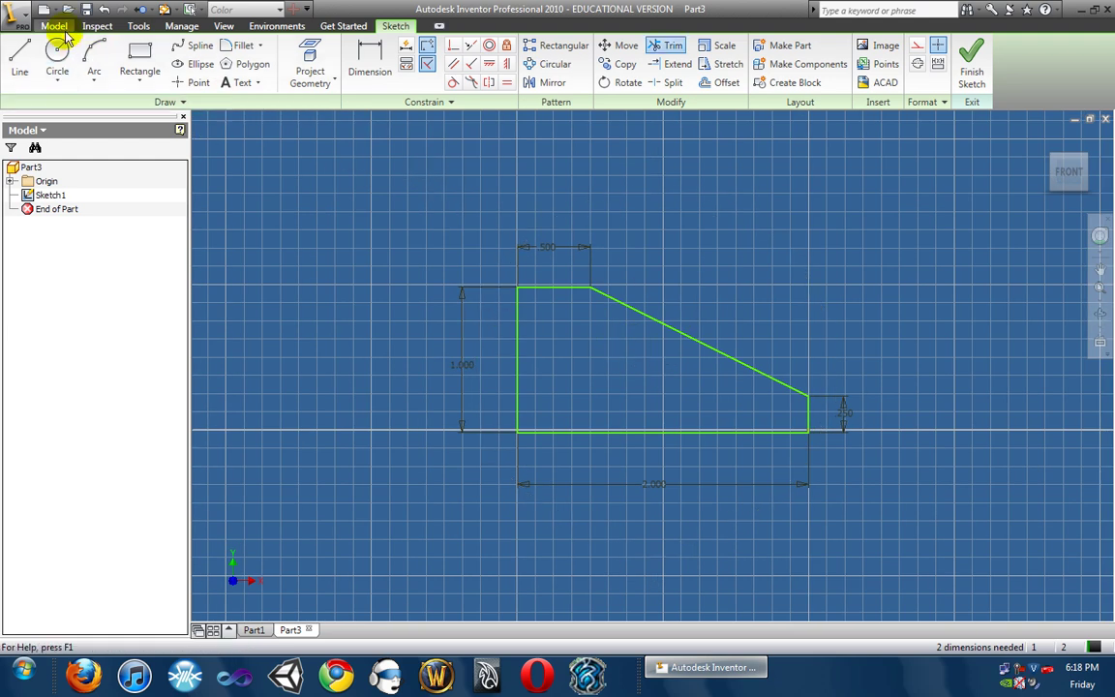
click(54, 27)
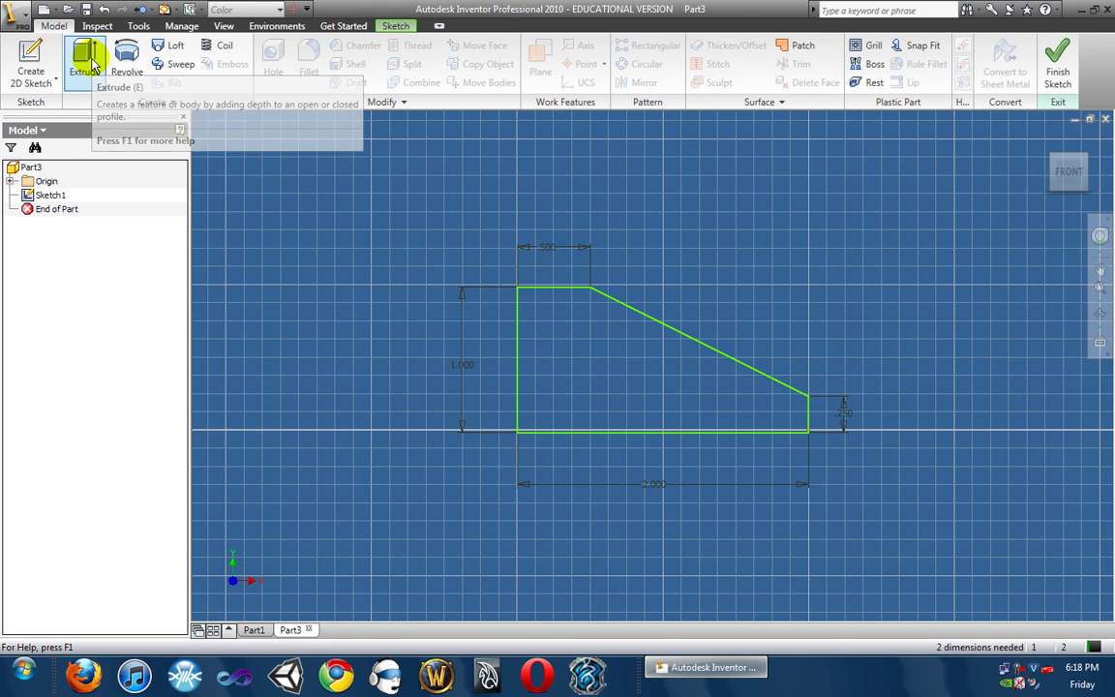
click(94, 64)
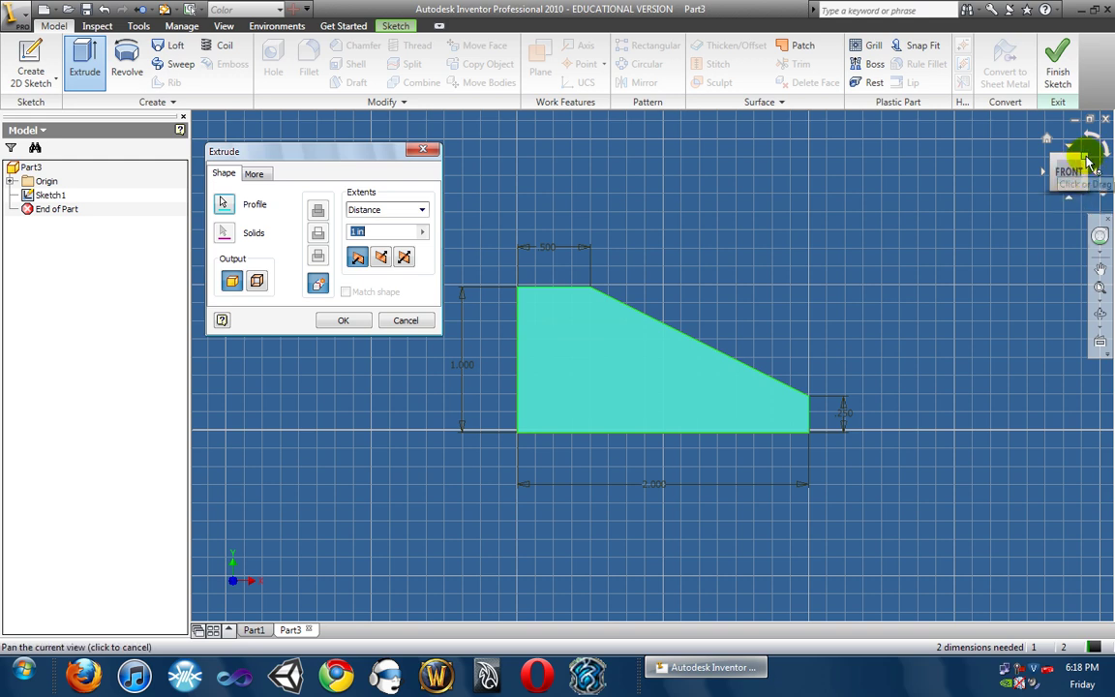
- View the preview isometrically and extrude the wedge profile to a 0.5 in depth
click(1088, 162)
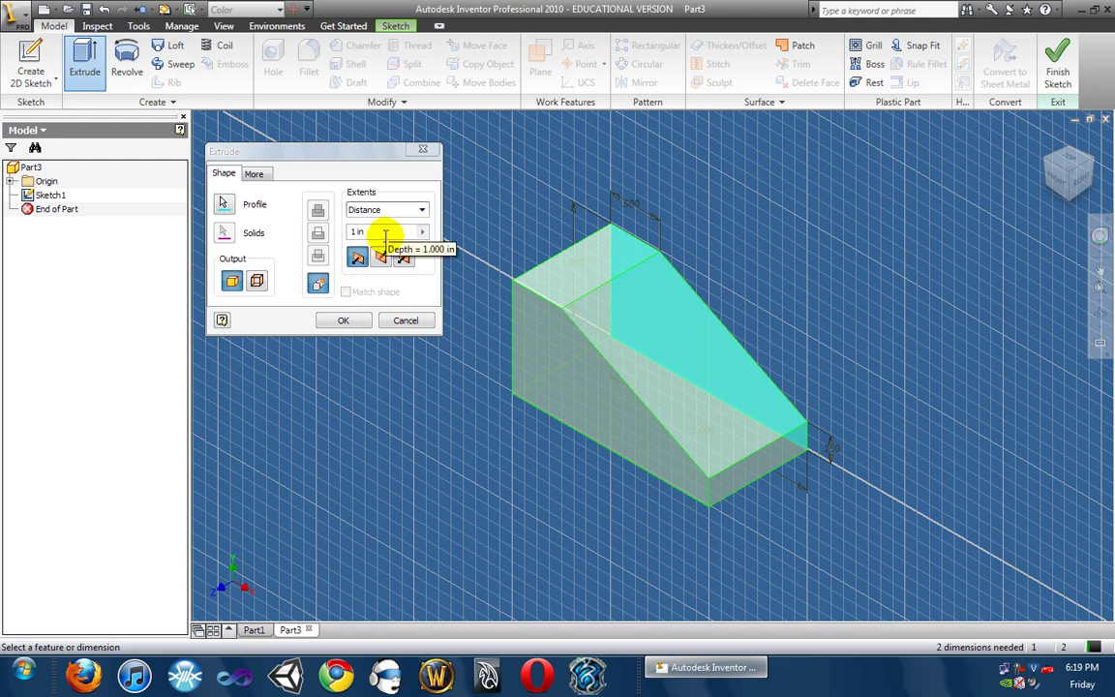
drag(388, 234, 346, 234)
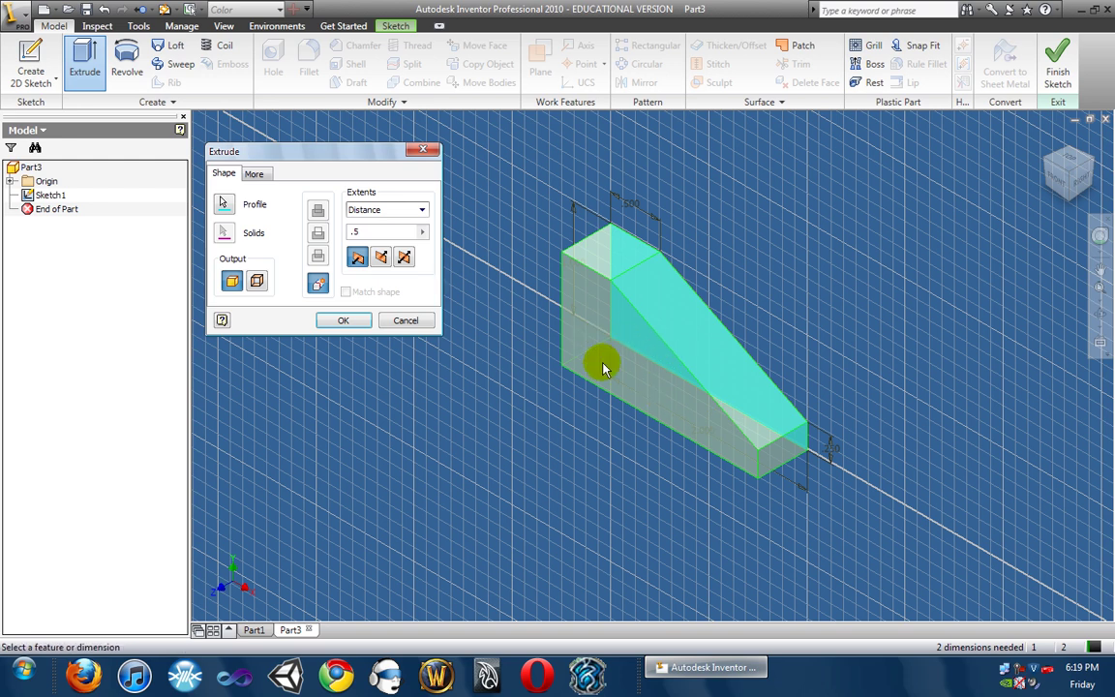
click(346, 321)
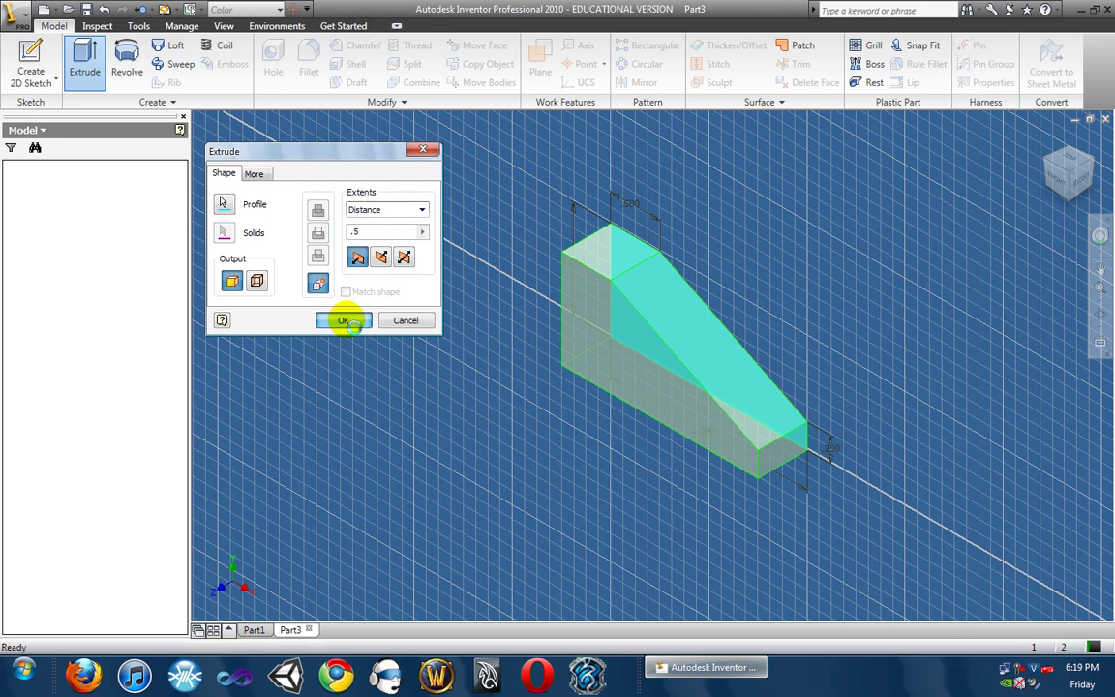
- Orbit the 0.5 in wedge solid to inspect its slanted face, ending at a side-on view
click(1100, 316)
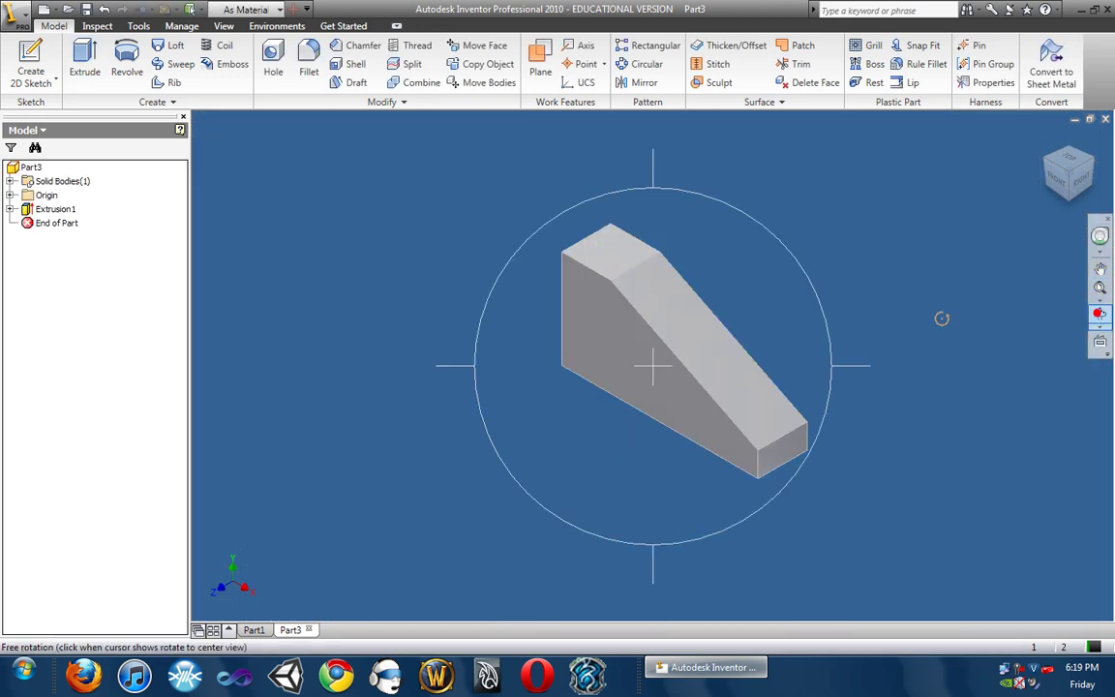
drag(941, 317, 628, 270)
key(Escape)
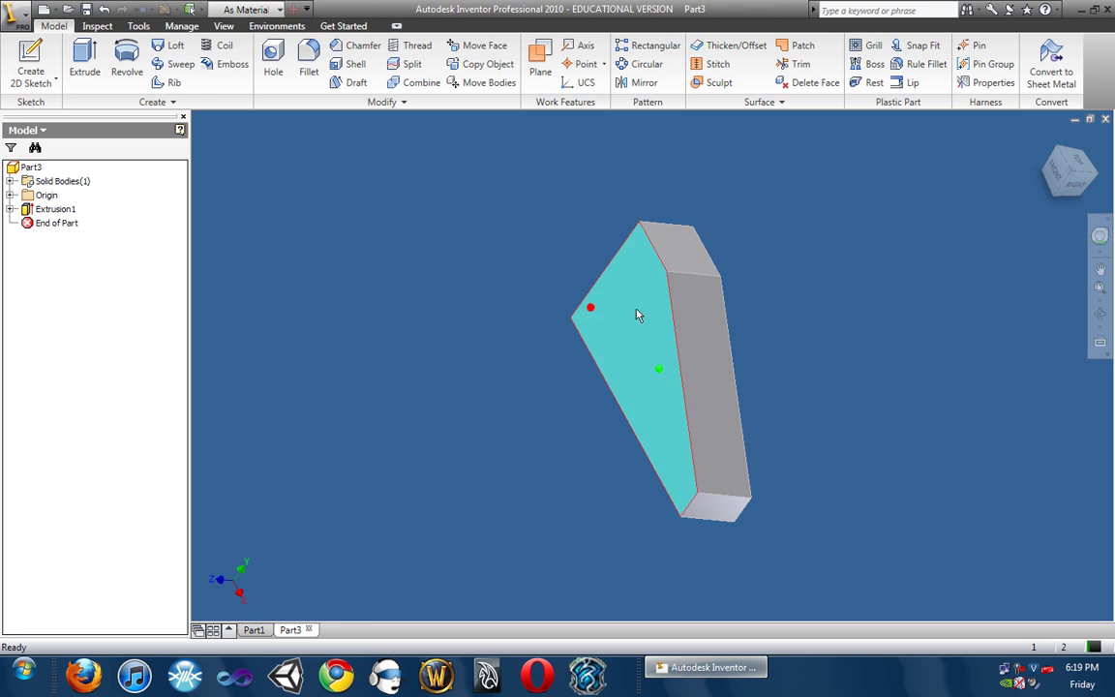
click(1101, 313)
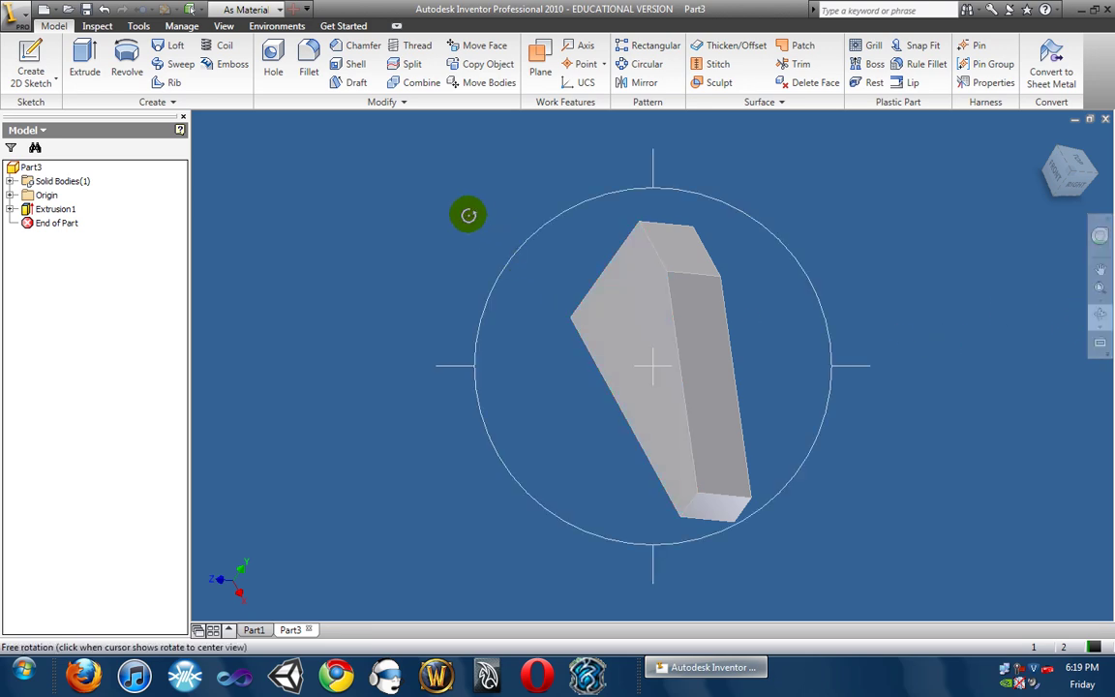
drag(466, 212, 398, 371)
drag(662, 361, 665, 318)
drag(891, 316, 893, 317)
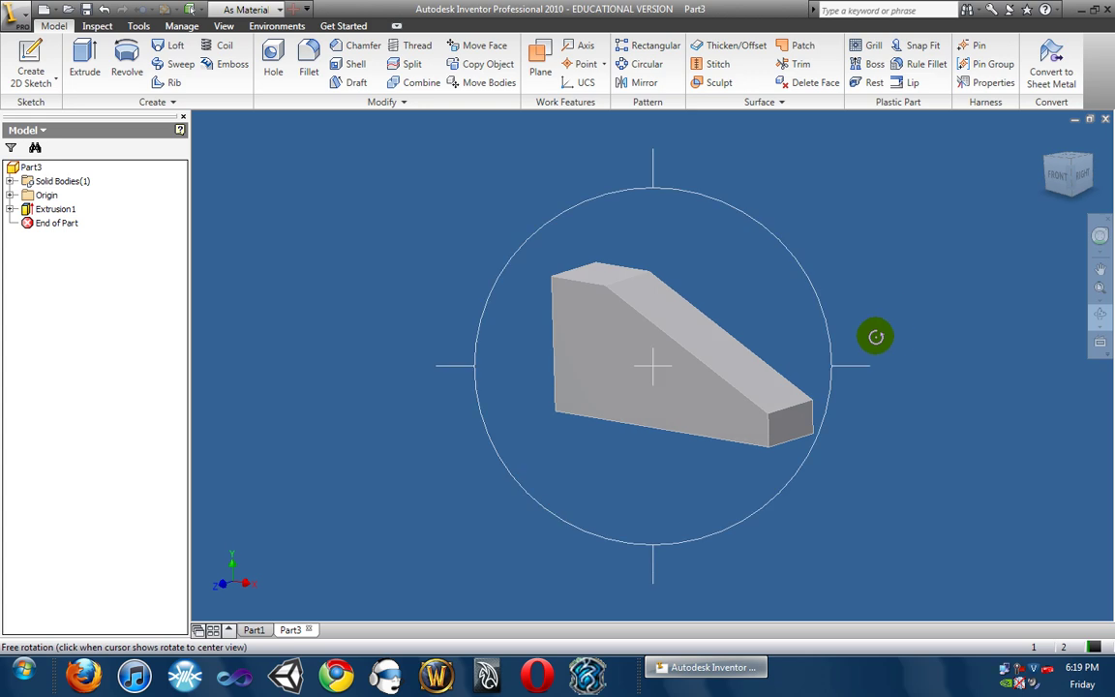
drag(488, 415, 571, 376)
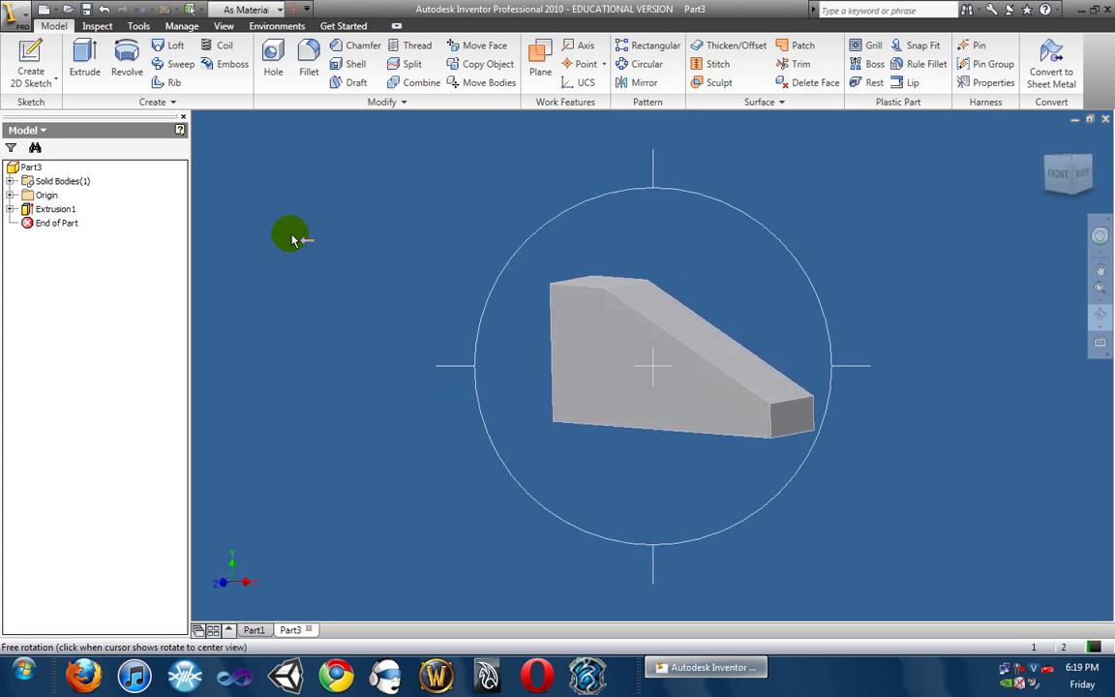